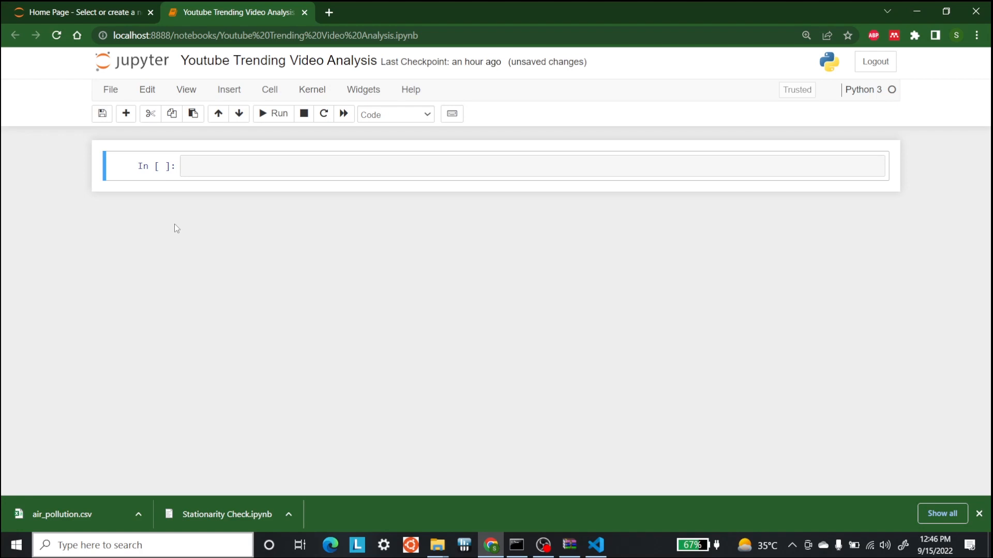
- Write import lines for pandas as pd and numpy as np in the empty first cell
click(203, 176)
text(import)
text(panda)
key(BackSpace)
text(as as p)
text(d)
key(Return)
text(impo)
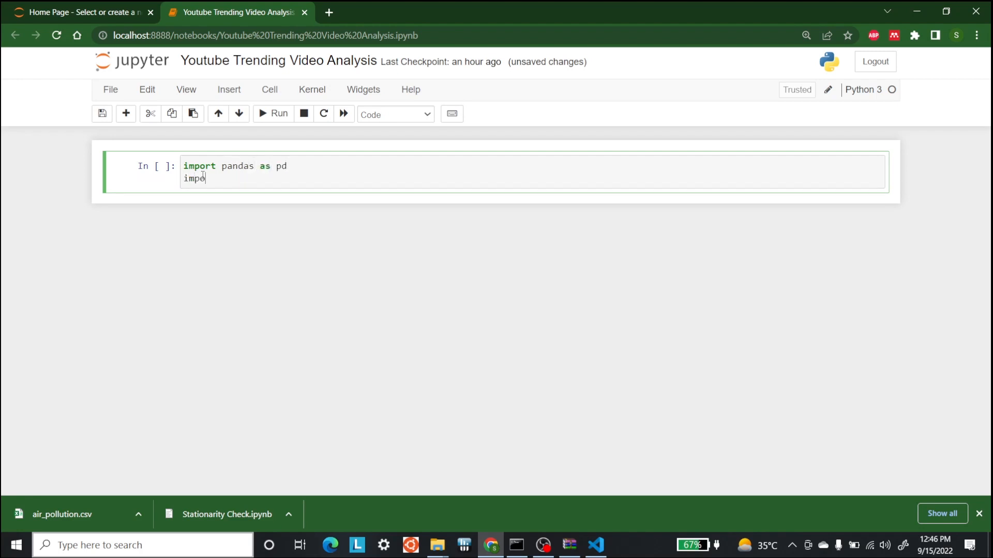
text(rt numpy as np)
key(Return)
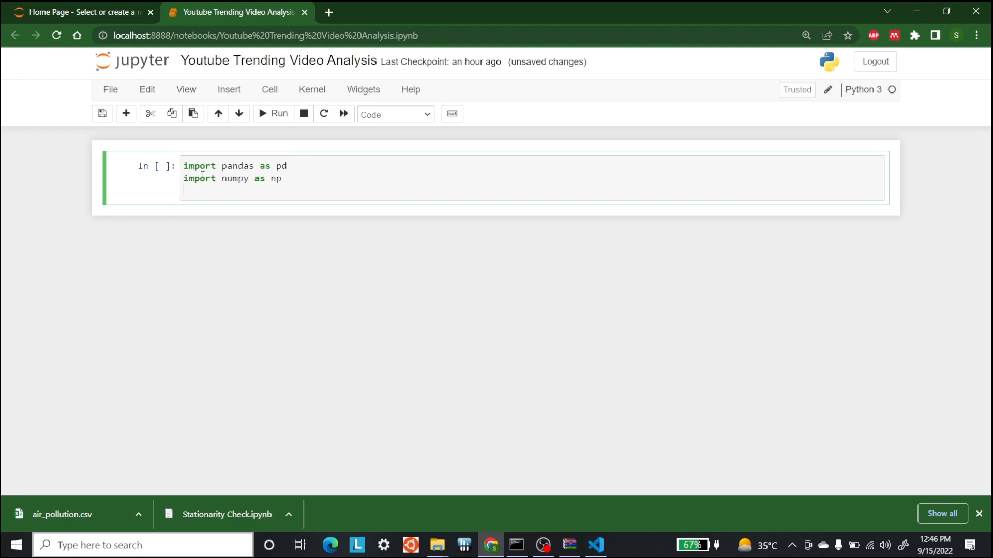
- Add a line importing matplotlib as mpl below the numpy import
text(import matplotp)
key(BackSpace)
text(lib as )
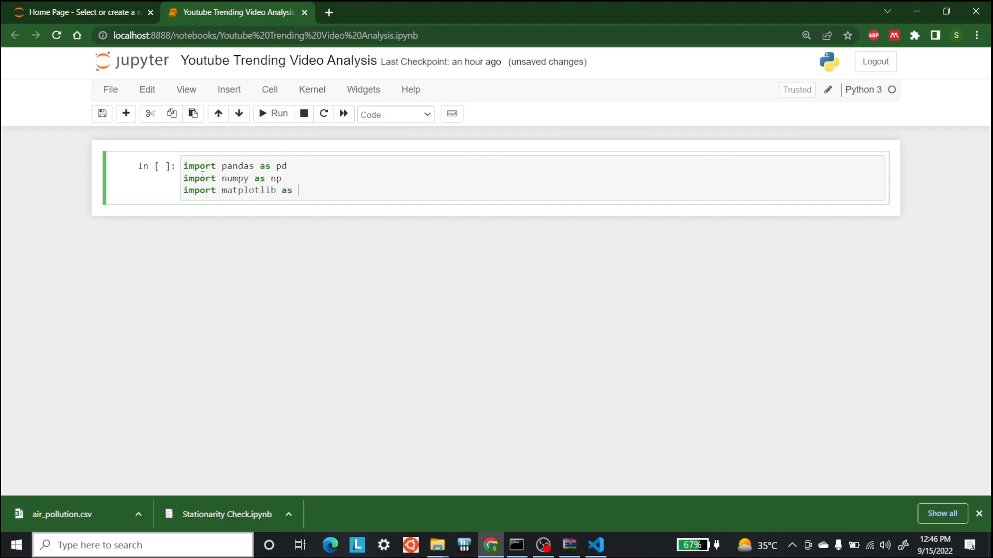
text(mpl)
key(Return)
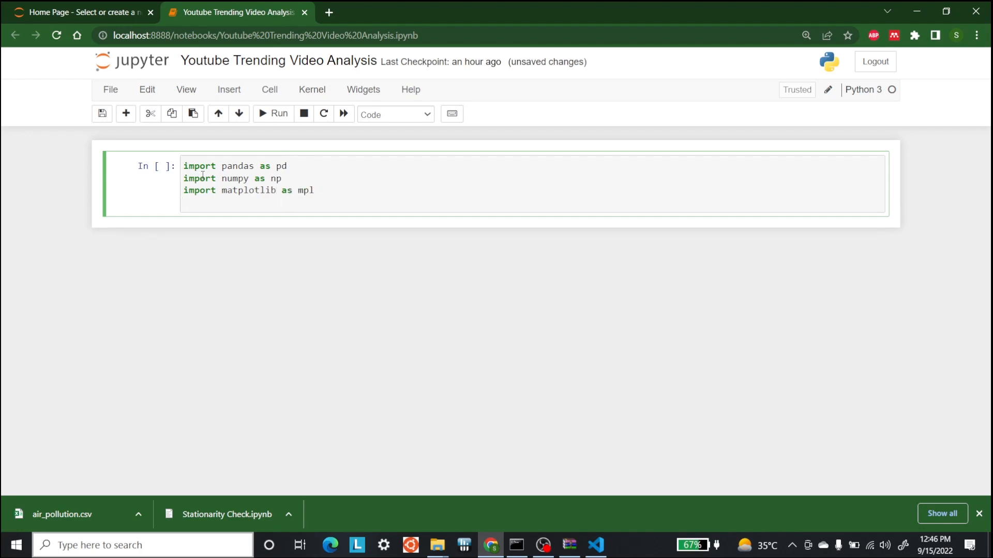
- Add a line importing pyplot from matplotlib as plt
text(from matplotlib import )
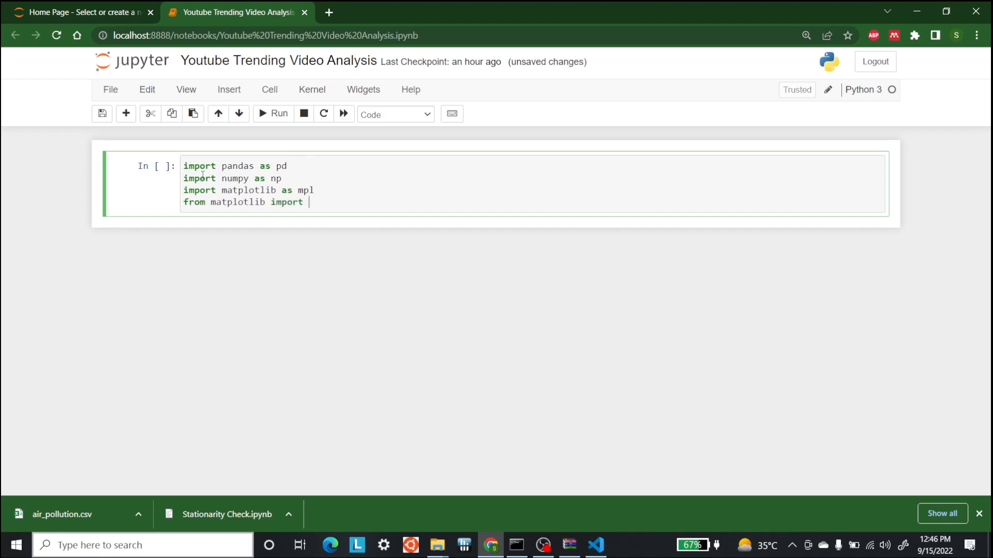
text(pyplot as plt)
key(Return)
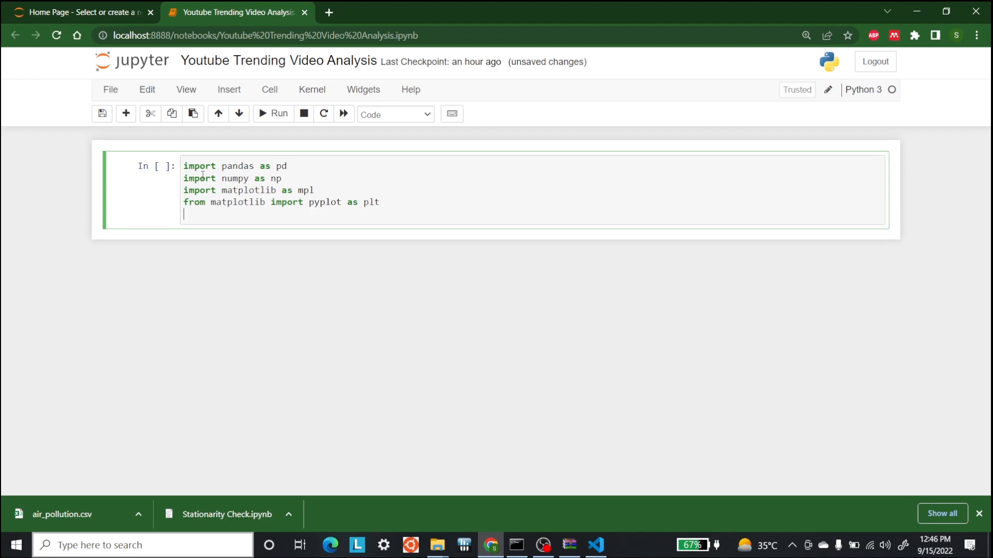
- Add a line importing seaborn as sns below the pyplot import
text(import seaborn as sns)
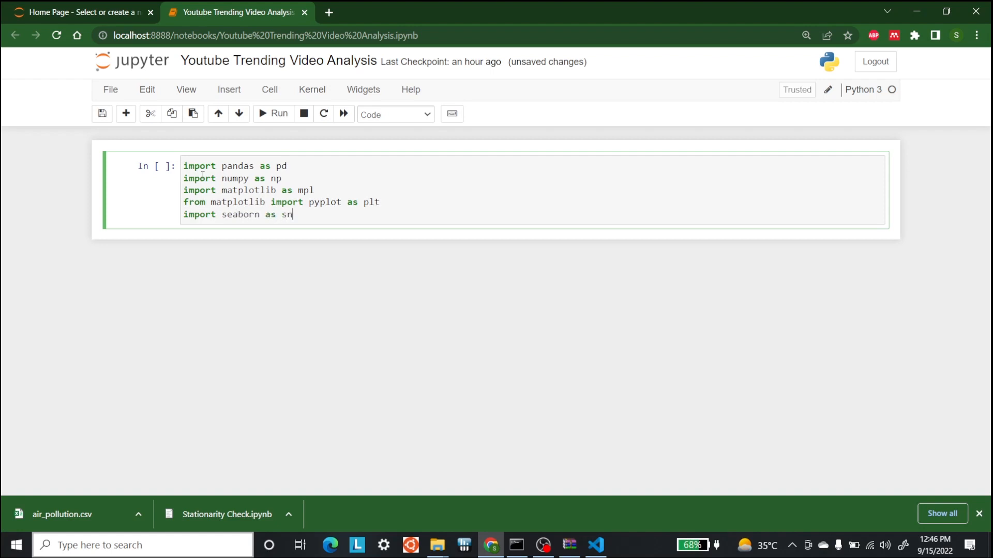
key(Return)
key(Return)
- Leave a blank line after the seaborn import and add an import of warnings
text(import warning)
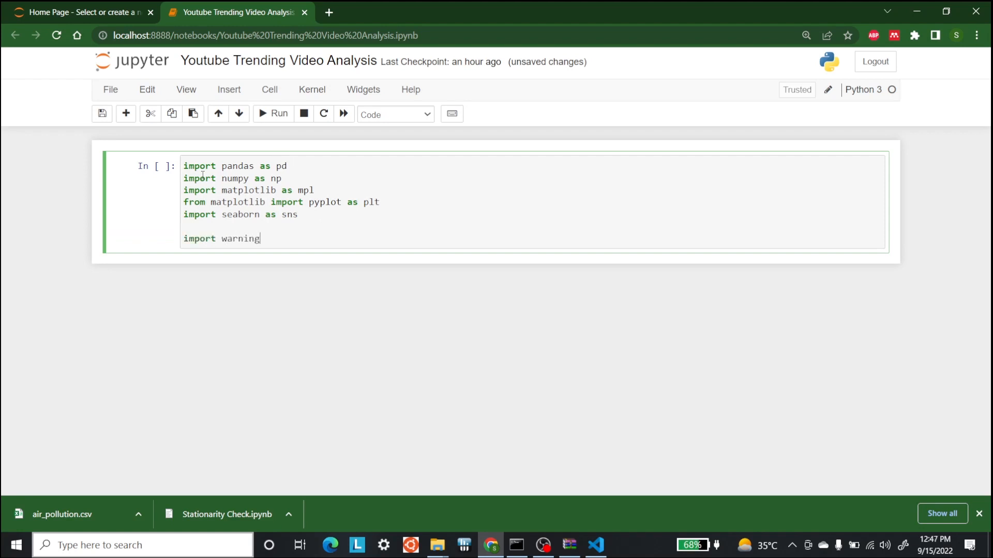
key(Return)
key(BackSpace)
text(s)
key(Return)
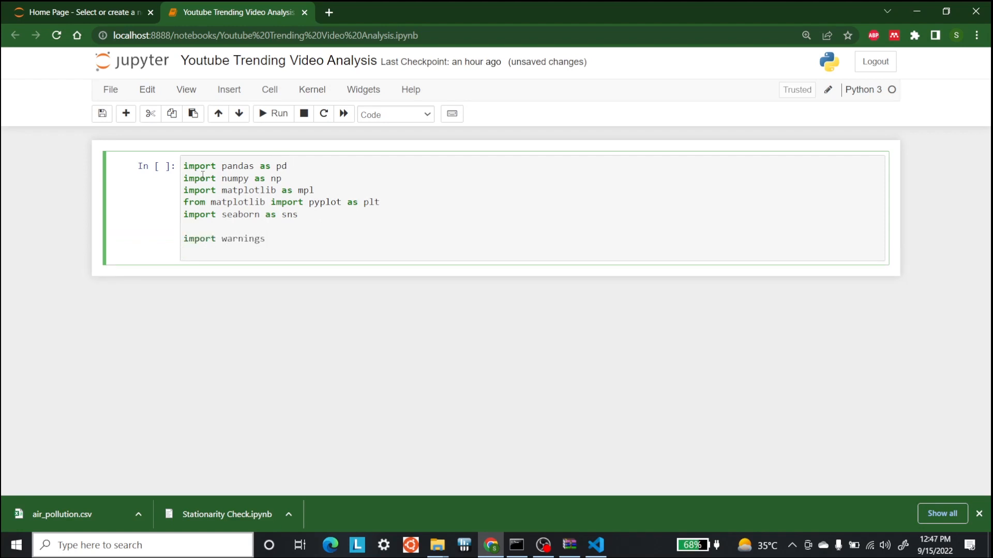
- Add a line importing Counter from collections below the warnings import
text(from collection s impoer)
key(BackSpace)
key(BackSpace)
text(rt)
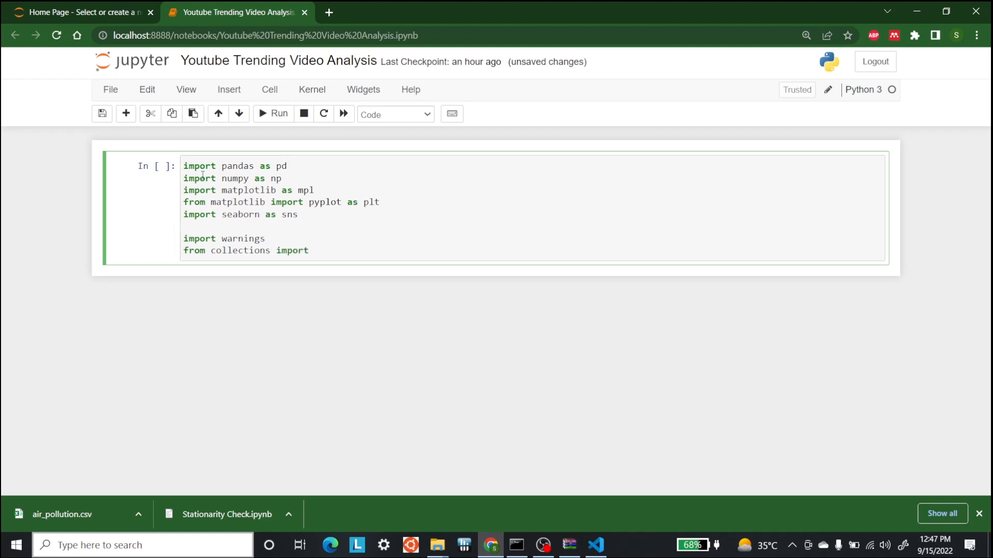
text( Counter)
key(Return)
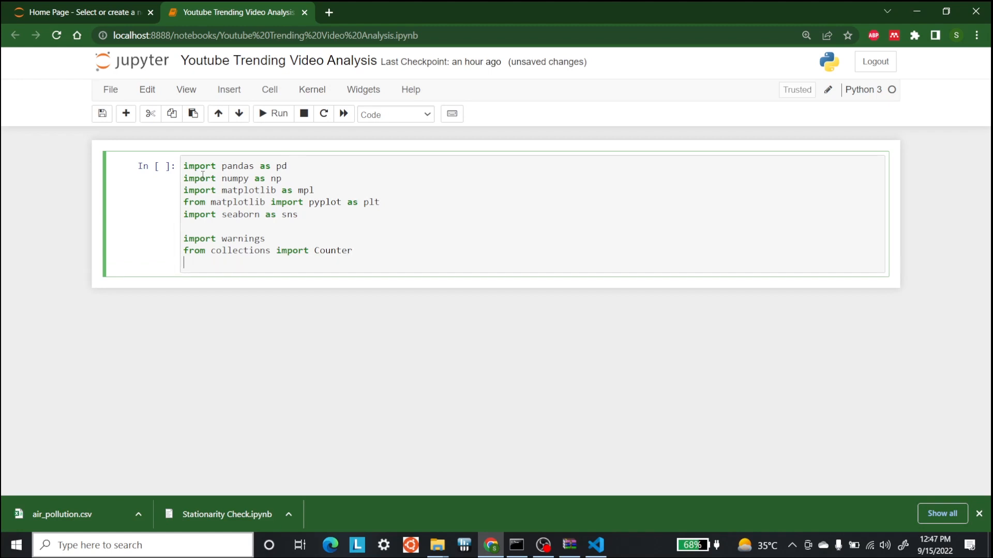
- Add import lines for datetime and wordcloud below the Counter import
text(import datetime)
key(Return)
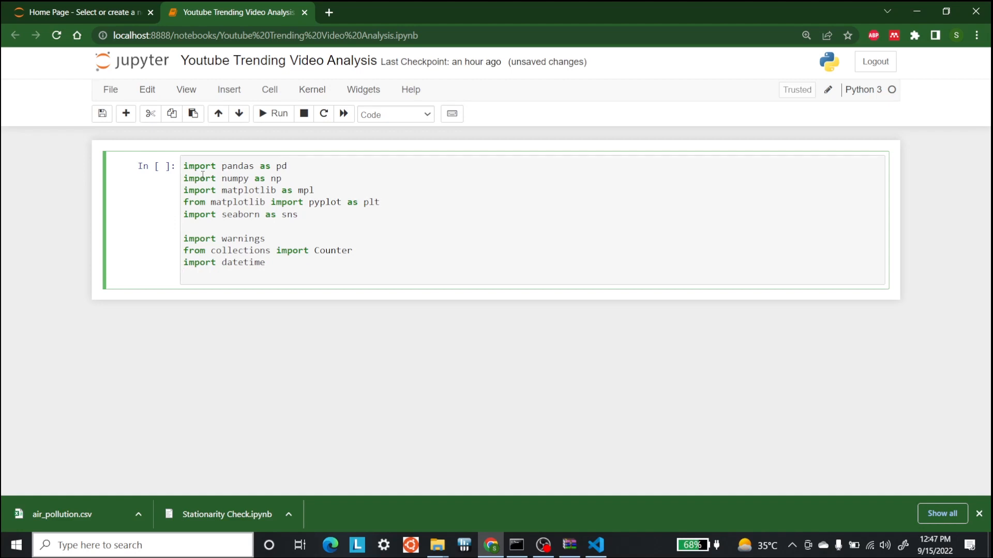
text(import wordclound)
key(BackSpace)
key(BackSpace)
text(d)
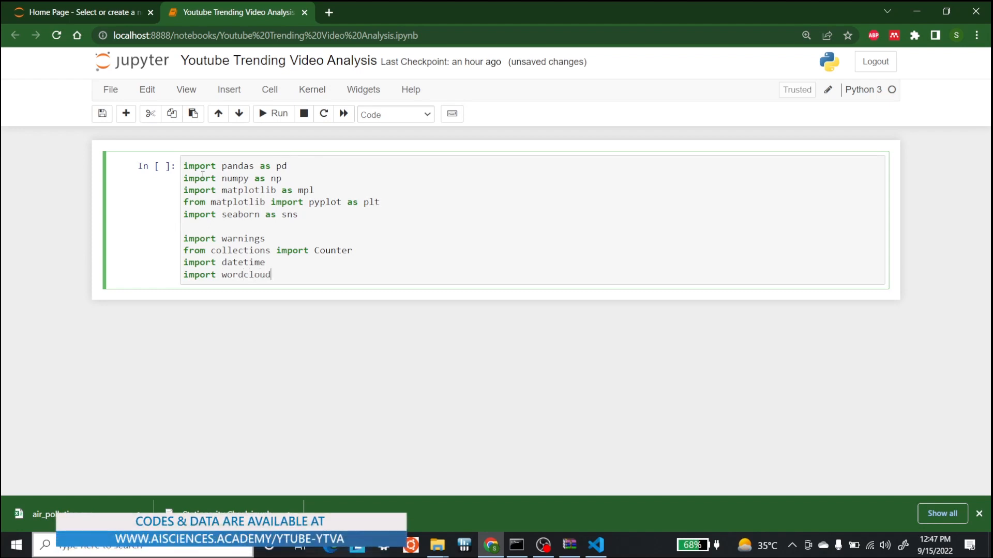
key(Return)
- Add an import of json as the last line and run the imports cell
text(import )
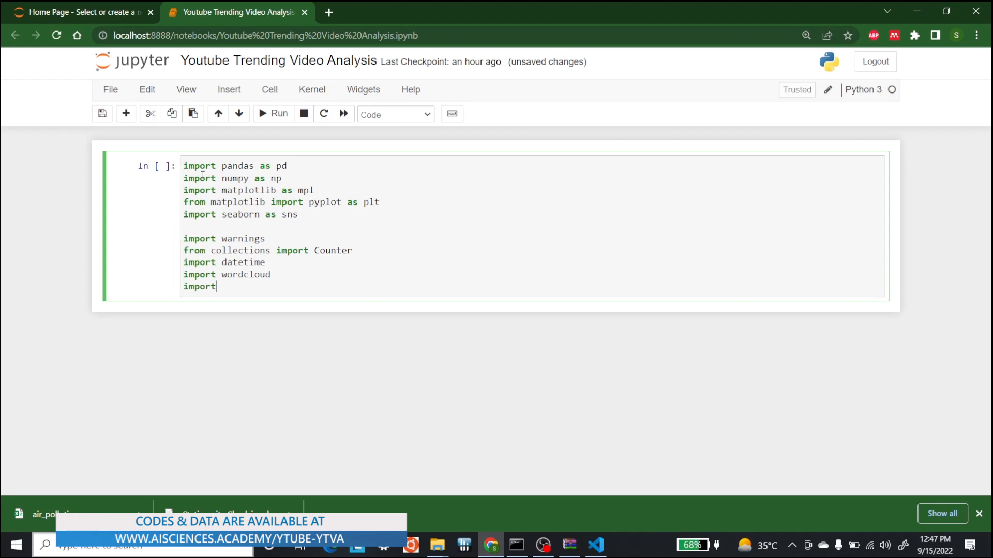
text(json)
click(288, 114)
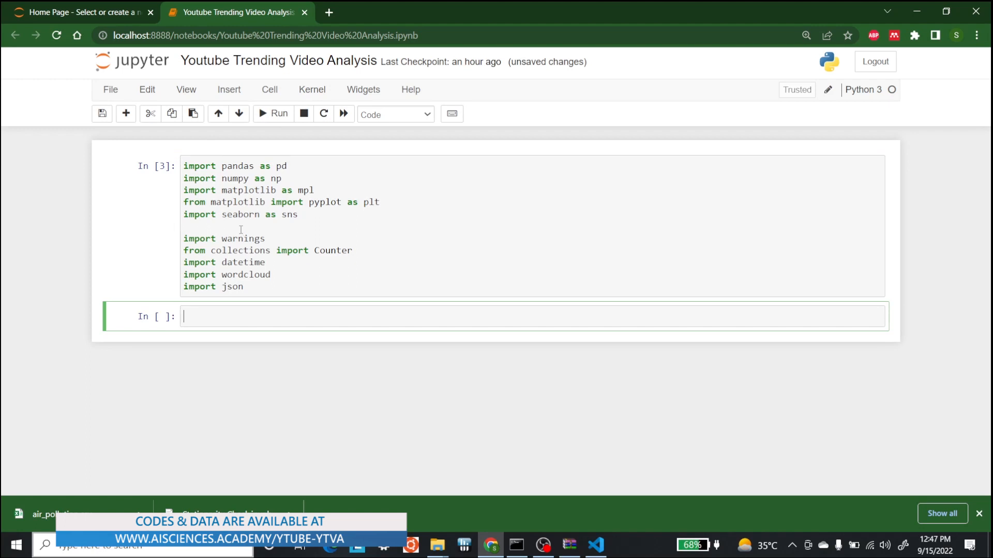
- Load the dataset with df=pd.read_csv("USvideos.csv") in the new cell and run it
text(df=)
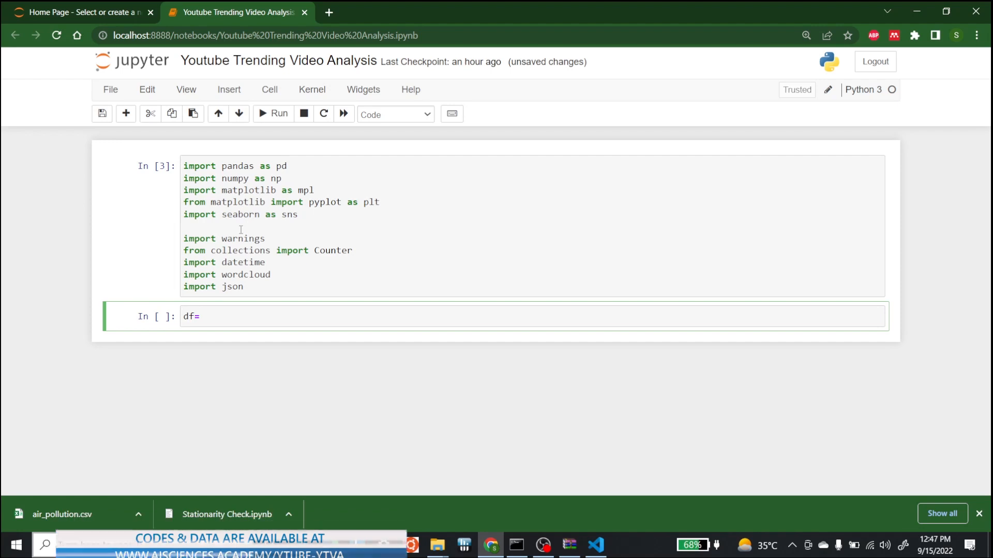
text(pd.)
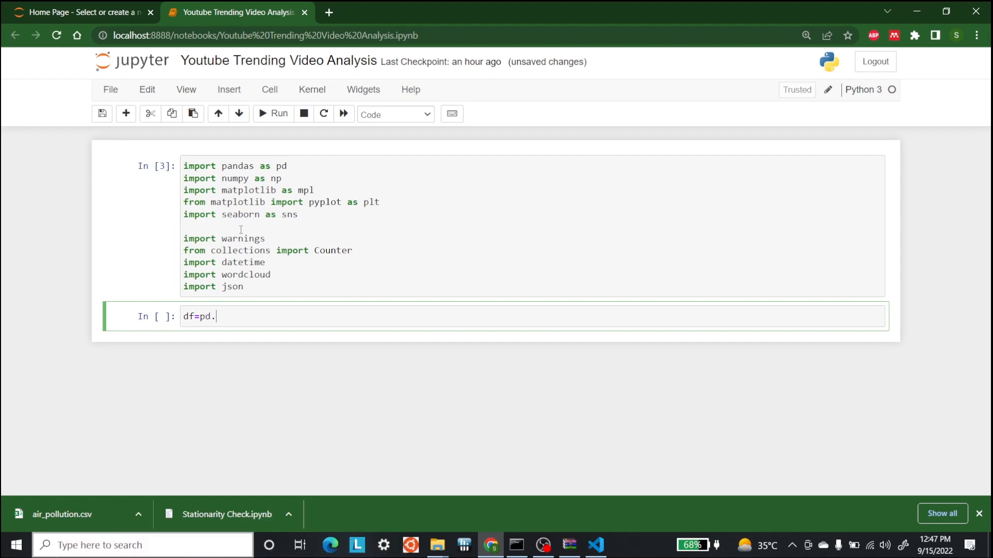
text(read_csv("USvideos.csv)
key(End)
key(Return)
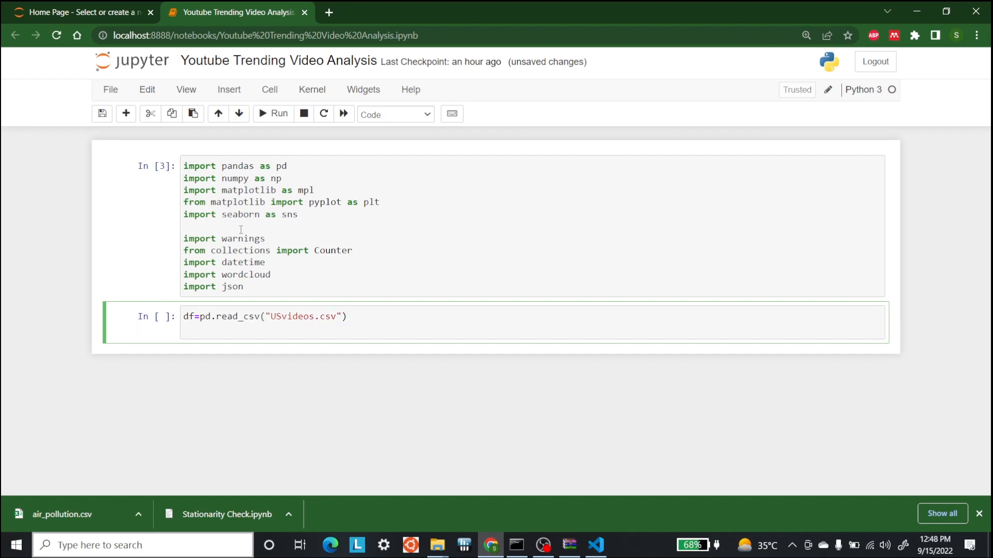
key(BackSpace)
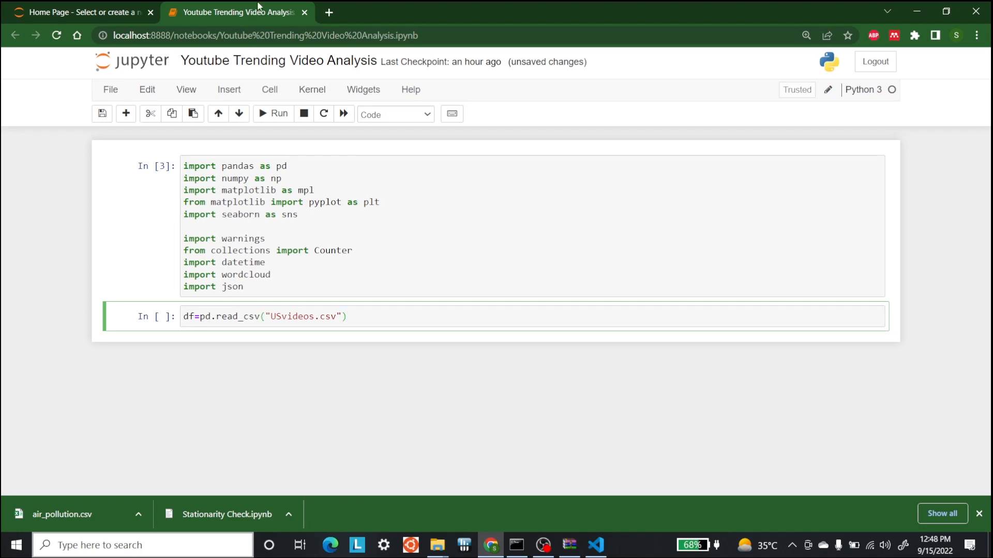
click(273, 113)
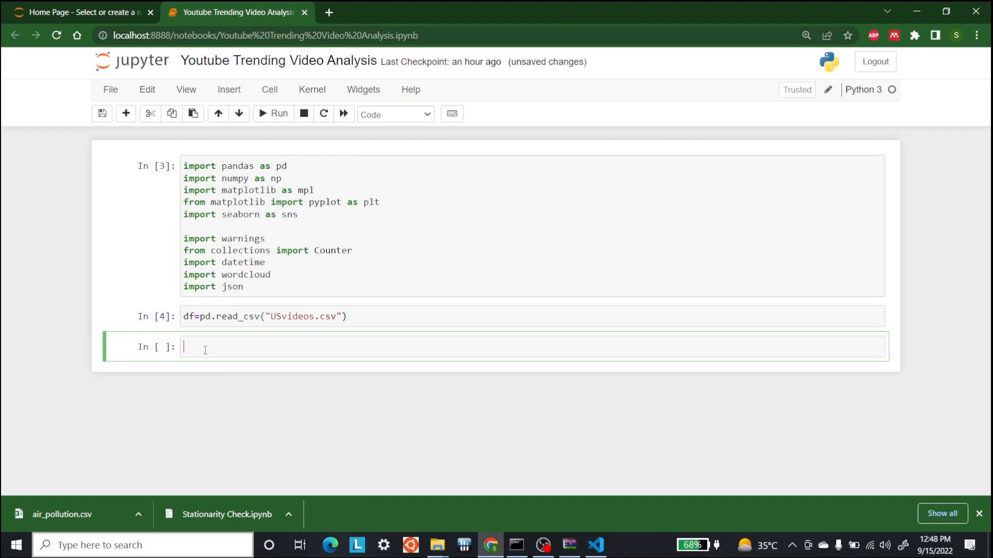
- Insert two extra cells and, in the first empty one, define PLOT_COLORS=["#268bd2", "#0052CC", "#FF5722", "#b58900", "#003f5c"]
click(125, 113)
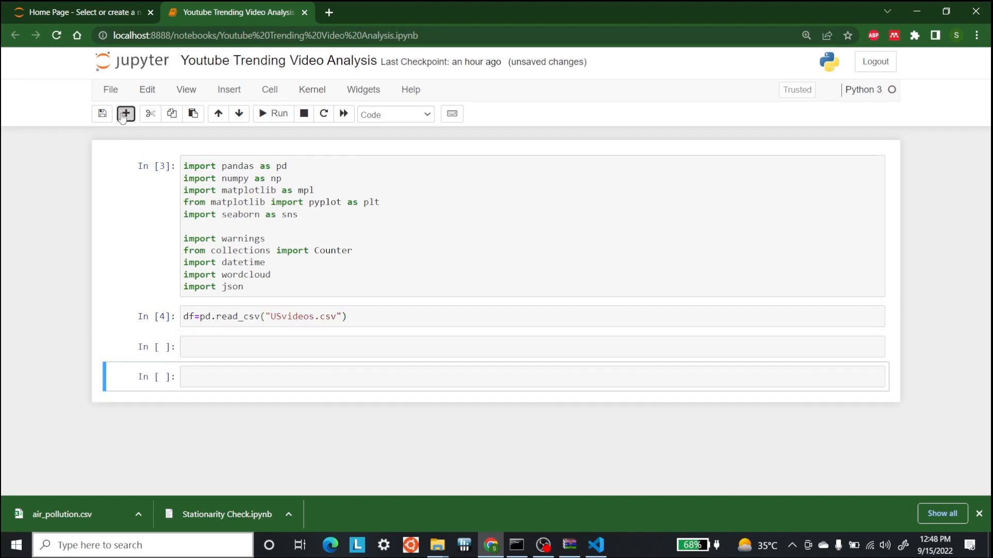
click(126, 114)
click(241, 348)
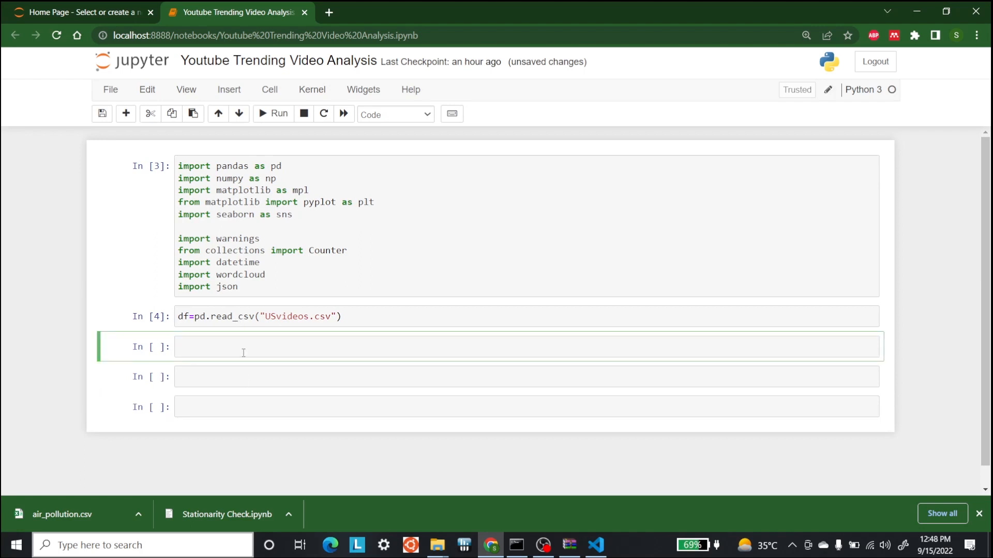
text(PLOT_COLORS=[)
text("#268bd2", "#0052CC", "#FF5722", "#b58900", "#003f5c")
key(Return)
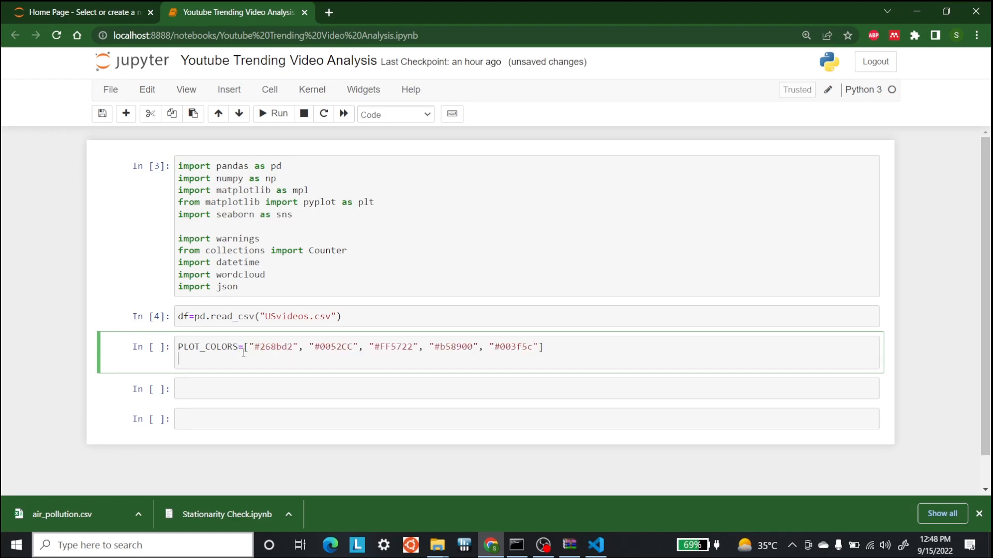
- Below PLOT_COLORS, add a line assigning {:.2f} to pd.options.display.float_format
text(pd)
key(BackSpace)
text(.options)
text(d)
text(display.float)
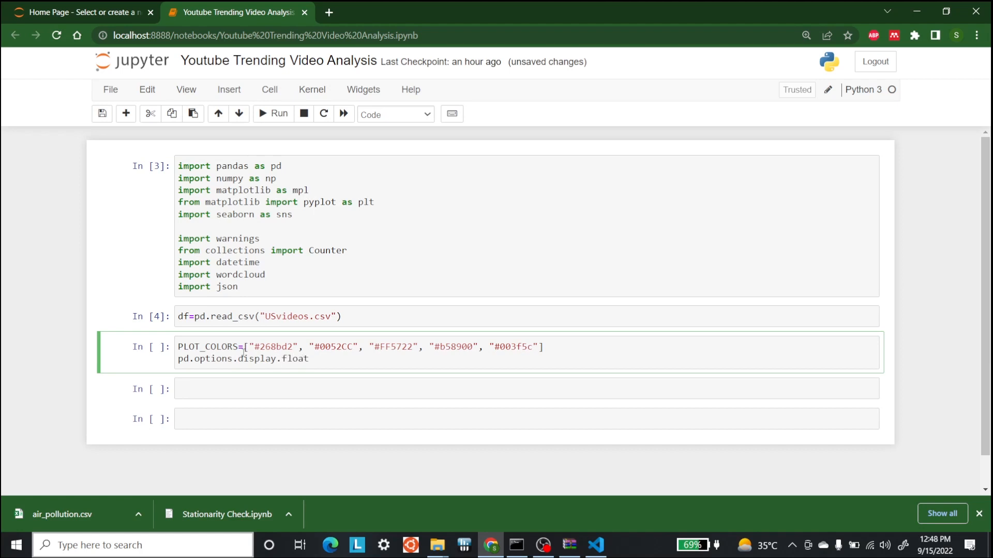
text(_format={:.2f})
- Enclose {:.2f} in single quotes and append .format to complete the float format line
key(Left)
key(Left)
key(Left)
text(')
key(shift+End)
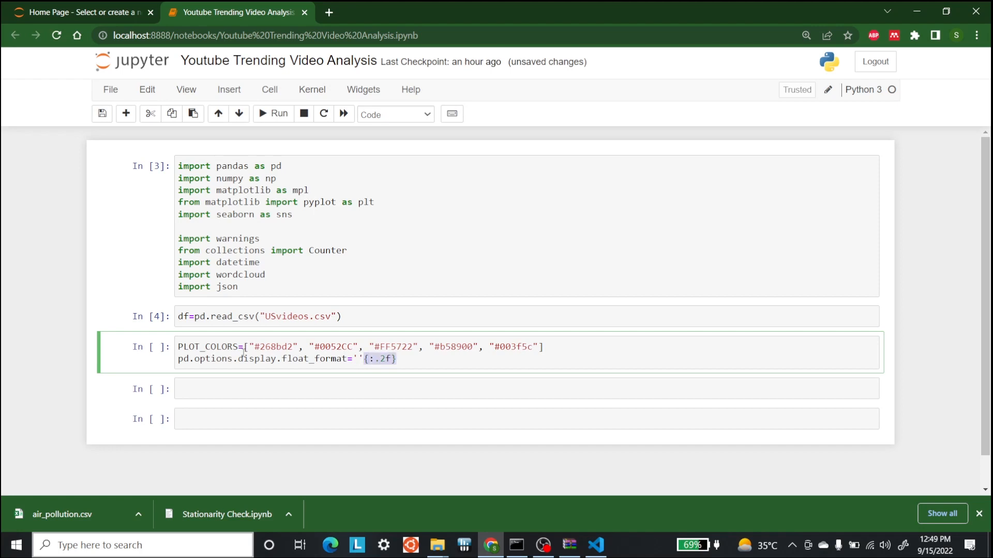
key(ctrl+x)
key(Left)
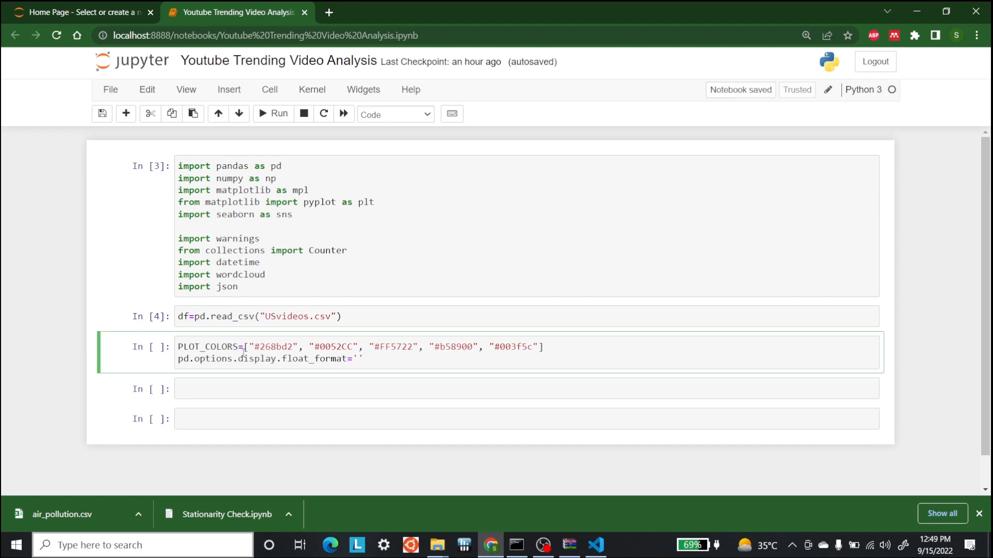
key(ctrl+v)
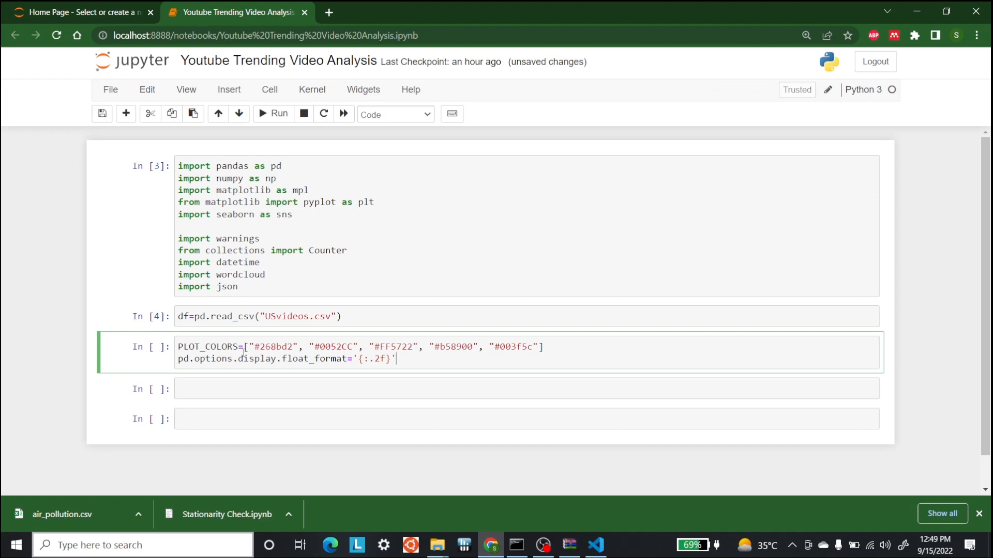
text(.format)
key(Return)
- Add the seaborn style line sns.set(style="ticks") below the float format setting
text(s)
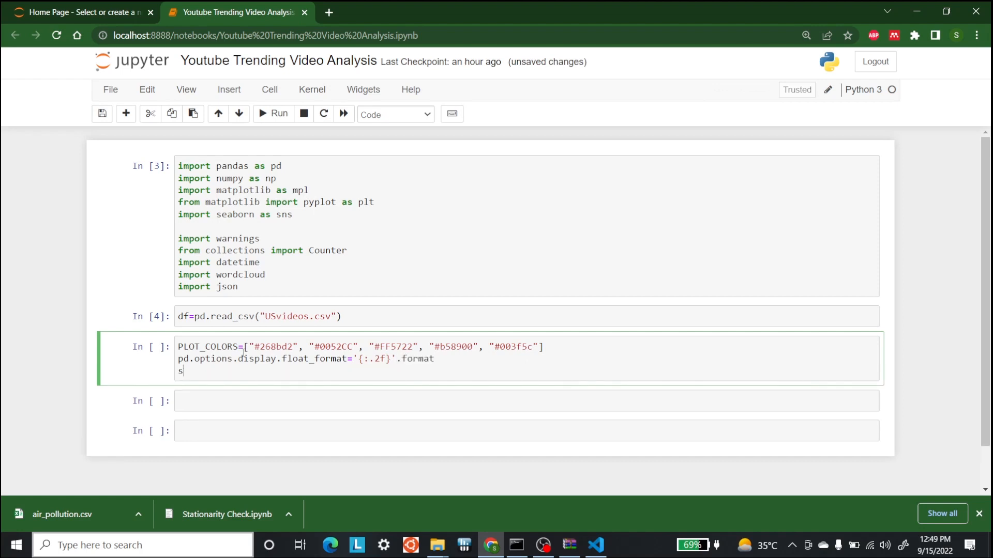
text(ns.set)
text((s)
text(tyle=)
text(')
text(ticks)
key(Right)
key(BackSpace)
text(")
key(BackSpace)
text(")
key(Right)
key(Right)
key(Right)
key(Right)
key(Return)
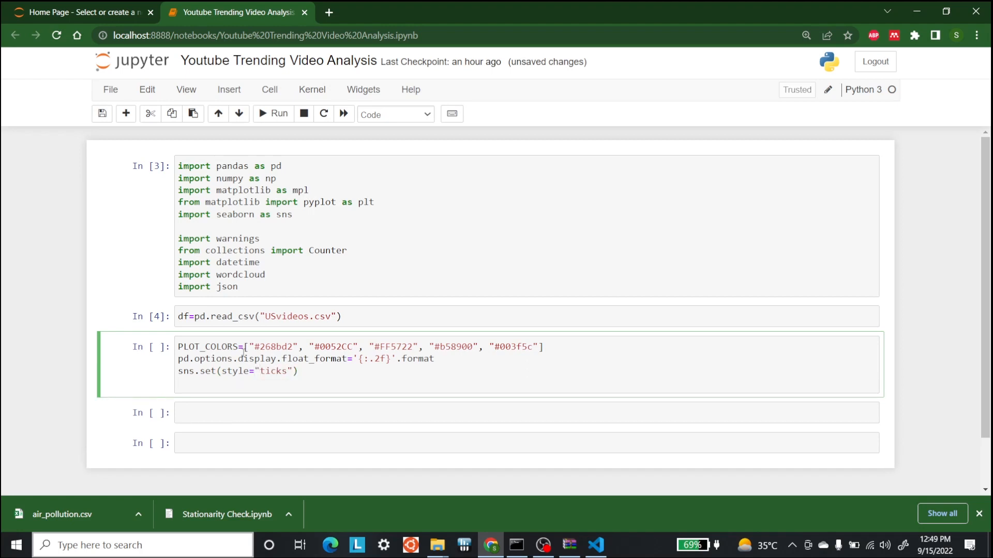
- After a blank line, set the figure defaults with plt.rc('figure',figsize=(8,5),dpi=100)
key(Return)
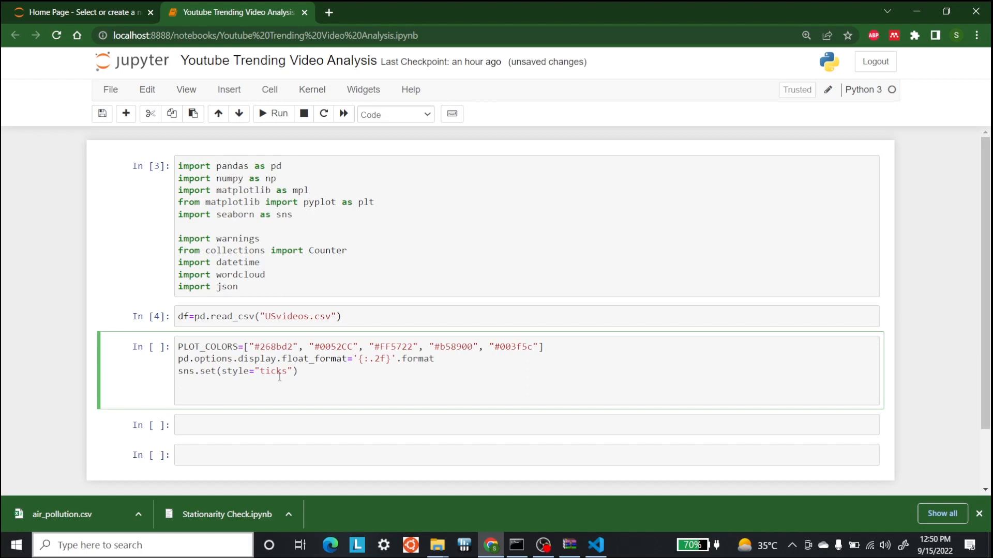
text(plt.rc('figure',figsize=(8,5),dpi=100)
key(Right)
key(Return)
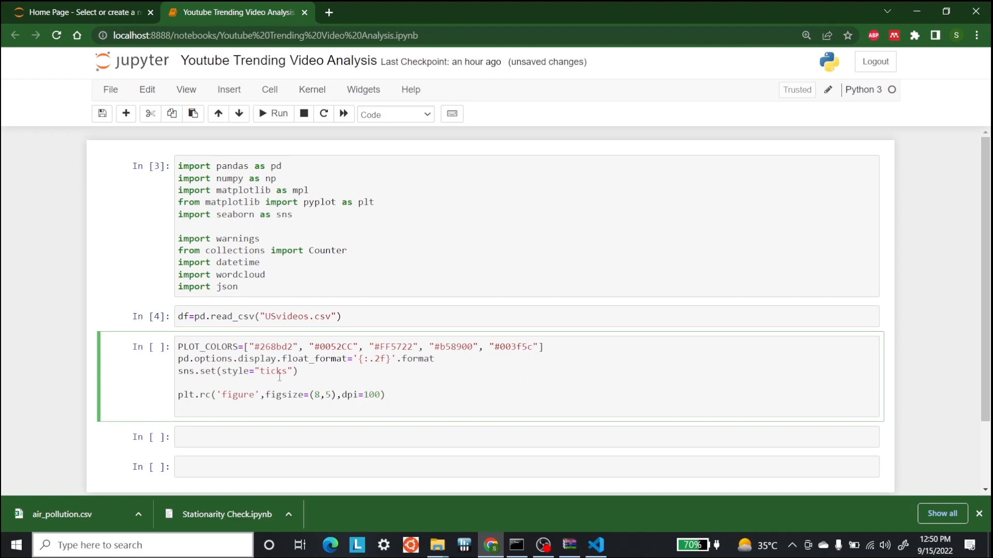
- Add the axes defaults line plt.rc('axes',labelpad=20) below the figure settings
text(plt.rc('axes',labelpad=20)
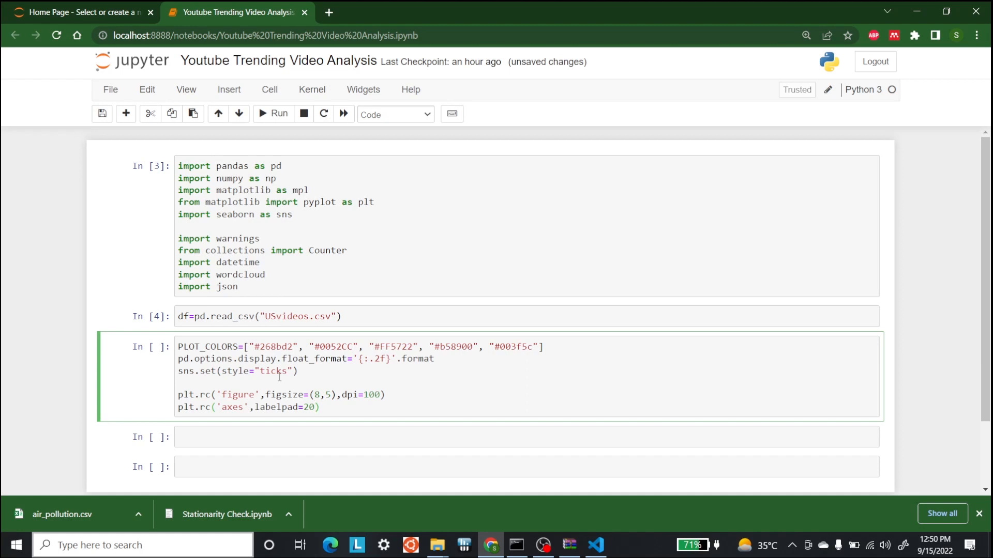
text(,)
text(facecolo)
text(r)
text(=)
text('')
text(#)
text(fff)
text(f)
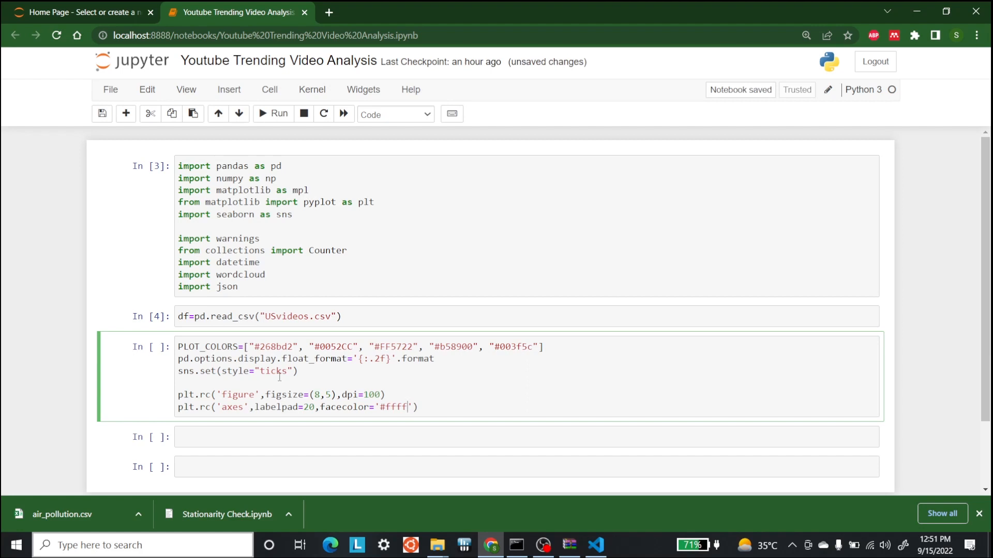
text(ff)
text(',li)
text(ne)
text(width)
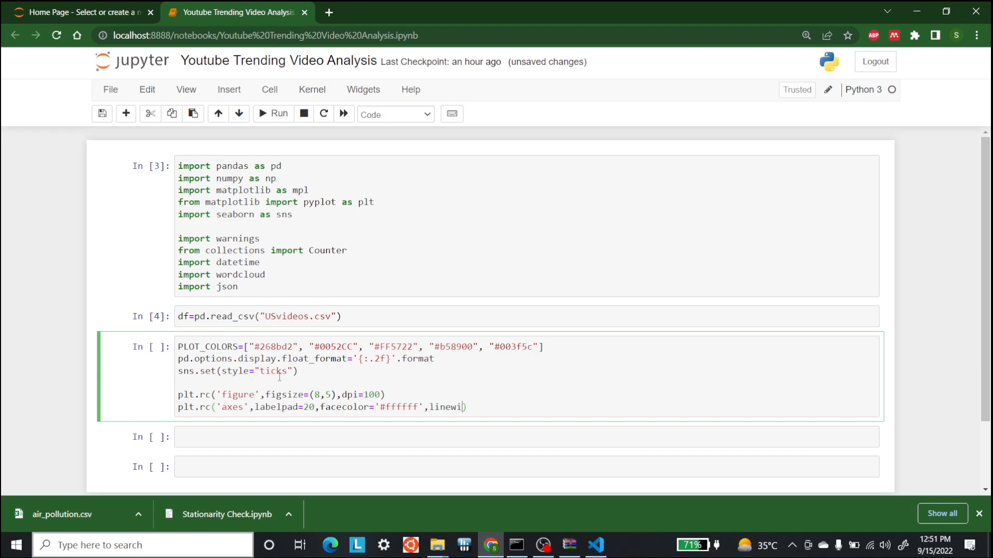
text(=0.4,grid=True,labels)
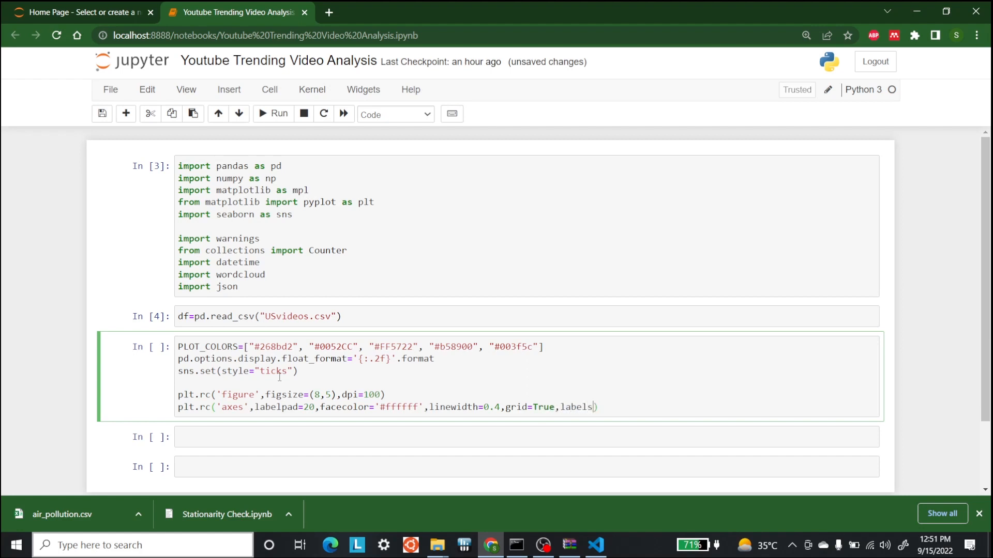
text(ize=14)
- Extend the axes defaults after facecolor with linewidth=0.4, grid=True and labelsize=14
key(Return)
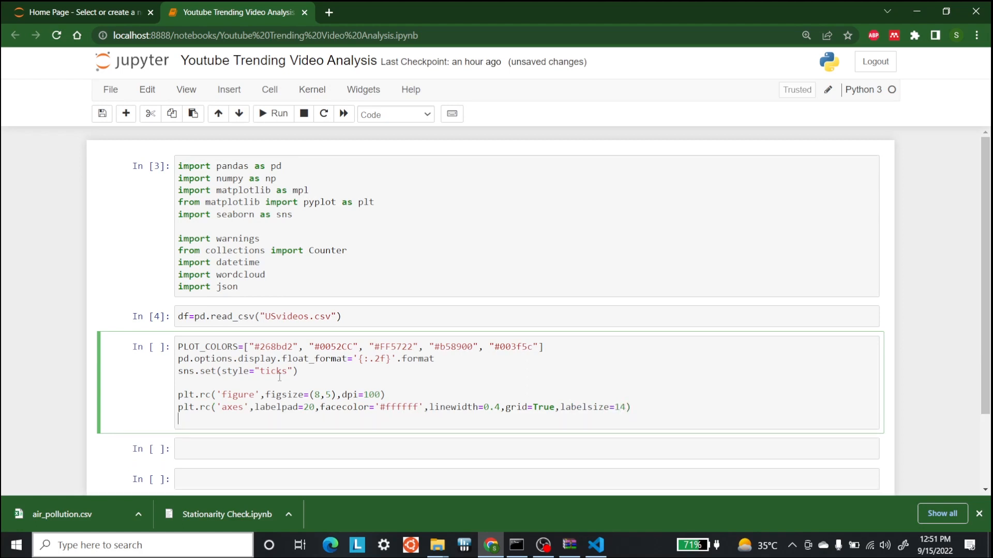
- Add the patch defaults line plt.rc('patch', linewidth=0) below the axes settings
text(plt.rc('patch', linewidth)
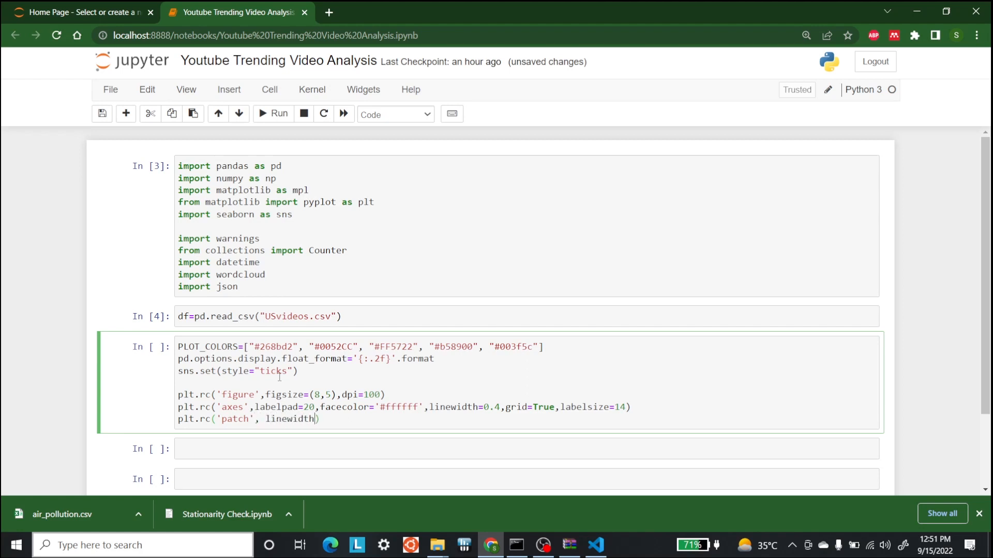
text(=0)
key(Return)
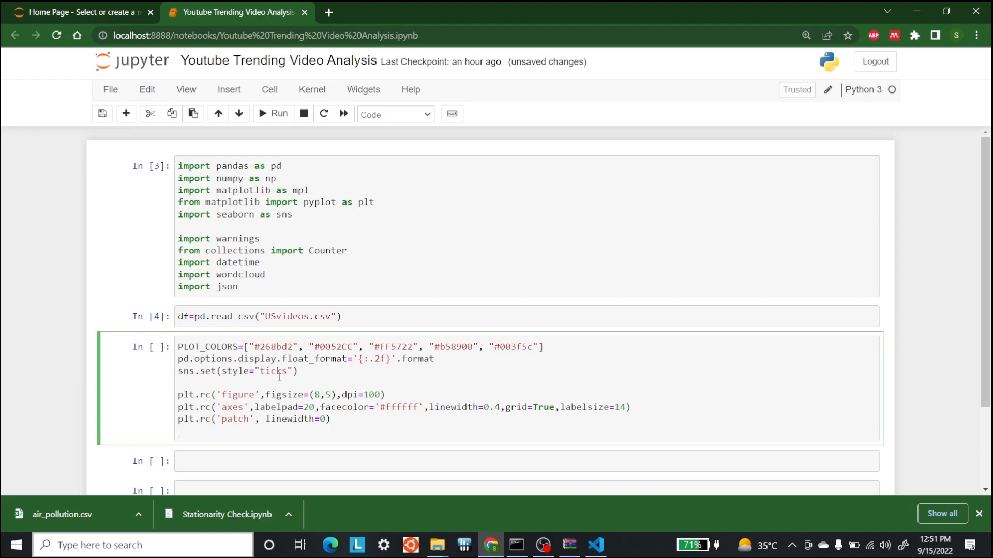
- Add the x-axis major tick defaults line plt.rc('xtick.major',width=0.2) below the patch settings
text(plt.rc('xtick.major)
key(End)
text(,width)
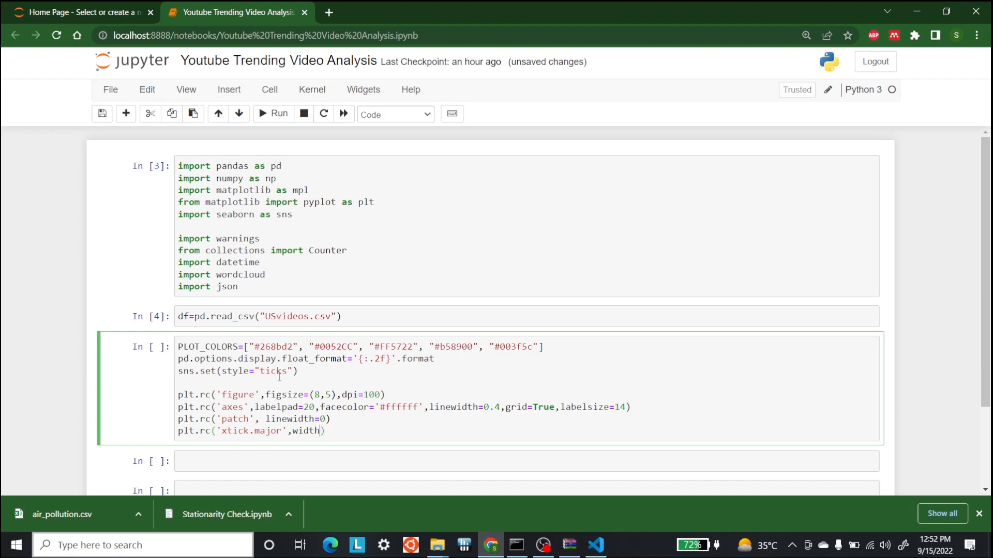
text(=0.2)
key(Return)
- Add the y-axis major tick defaults line plt.rc('ytick.major',width=0.2) below the xtick settings
text(plt)
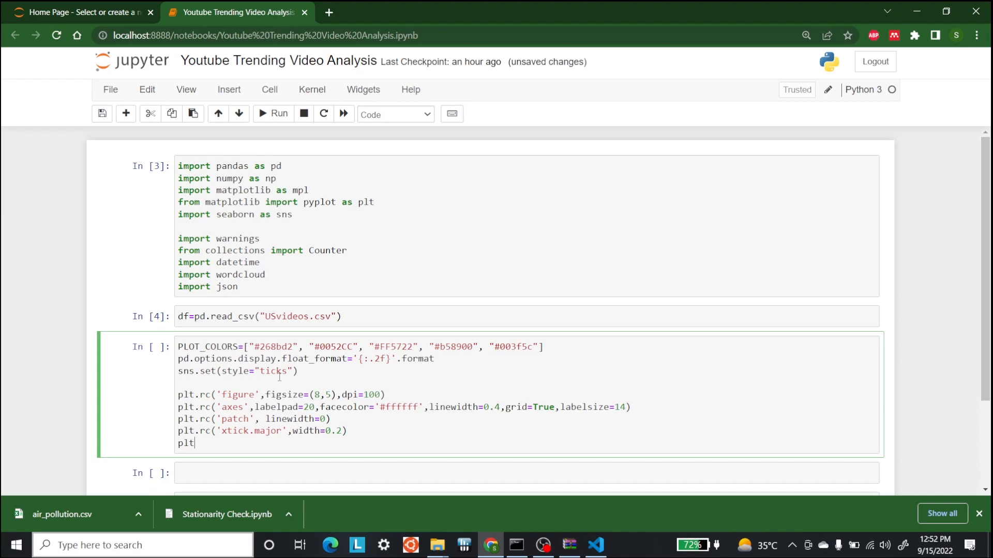
text(.rc('ytick.major',width=0.2)
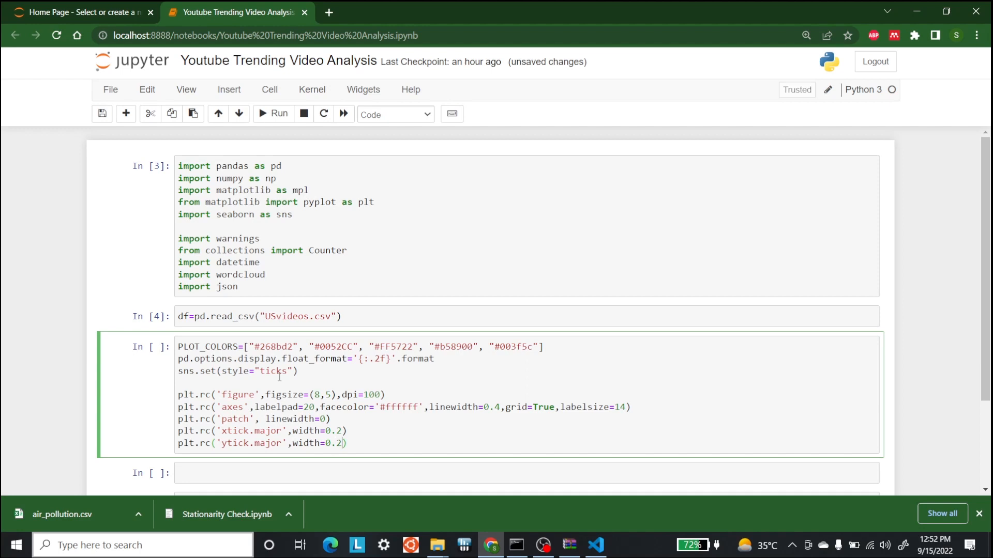
key(Return)
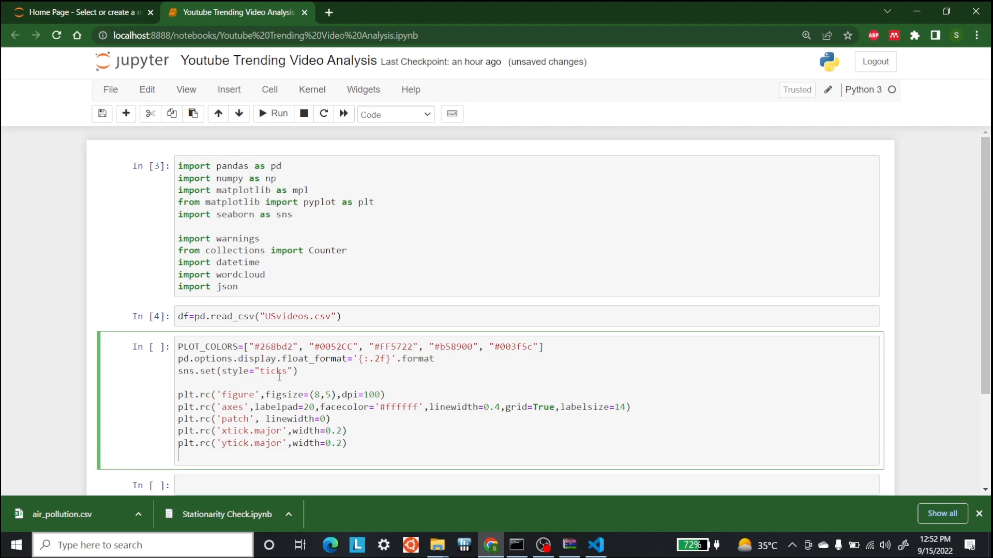
- Add a grid defaults line plt.rc('grid',color='#9E9E9E') below the ytick settings
text(plt.rc('grid',color='#9E9E9E)
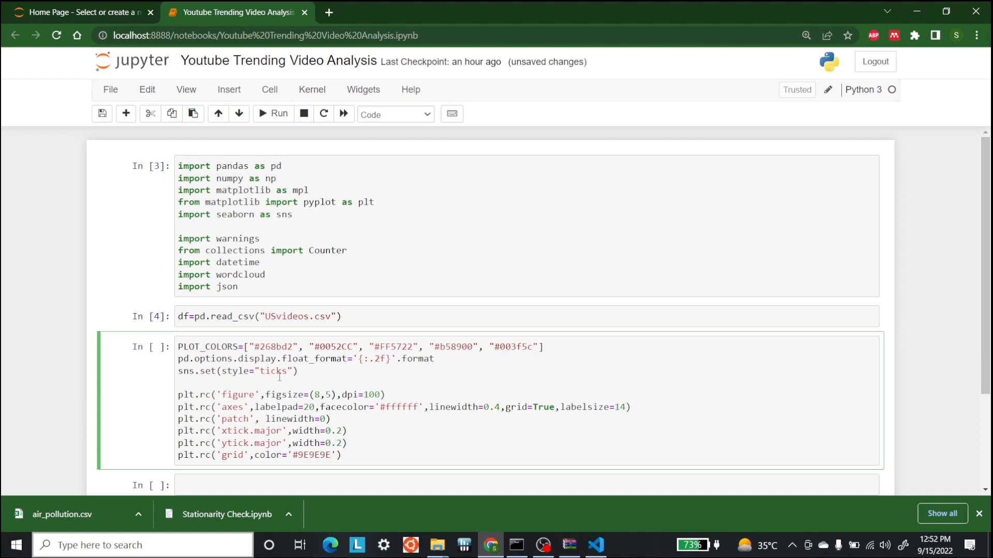
- Add linewidth=0.4 to the grid defaults after the color and insert new lines below
key(Right)
text(,linewid)
text(rth)
key(BackSpace)
key(BackSpace)
key(BackSpace)
text(th=0.4)
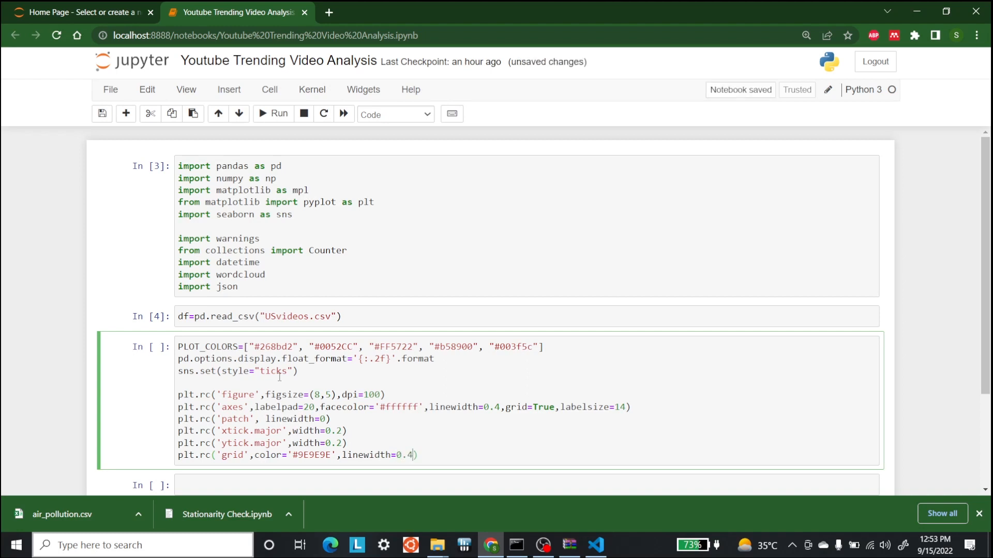
key(End)
key(Return)
key(Return)
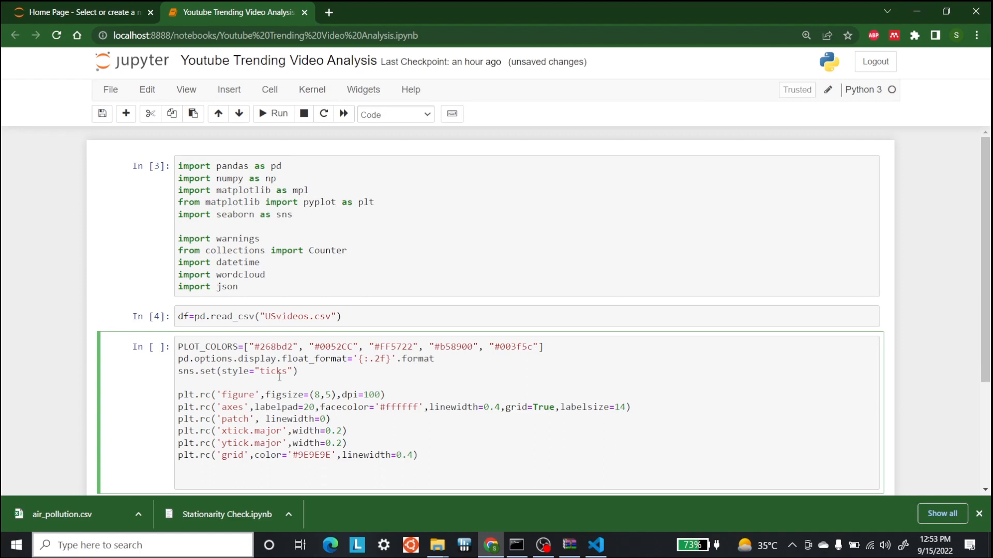
- Add a font defaults line plt.rc('font',family='Arial') below the grid settings
text(plt.rc)
text(('fo)
text(nt')
text(,famil)
text(y)
text(=)
text('A)
text(rial)
text(')
text(,weight)
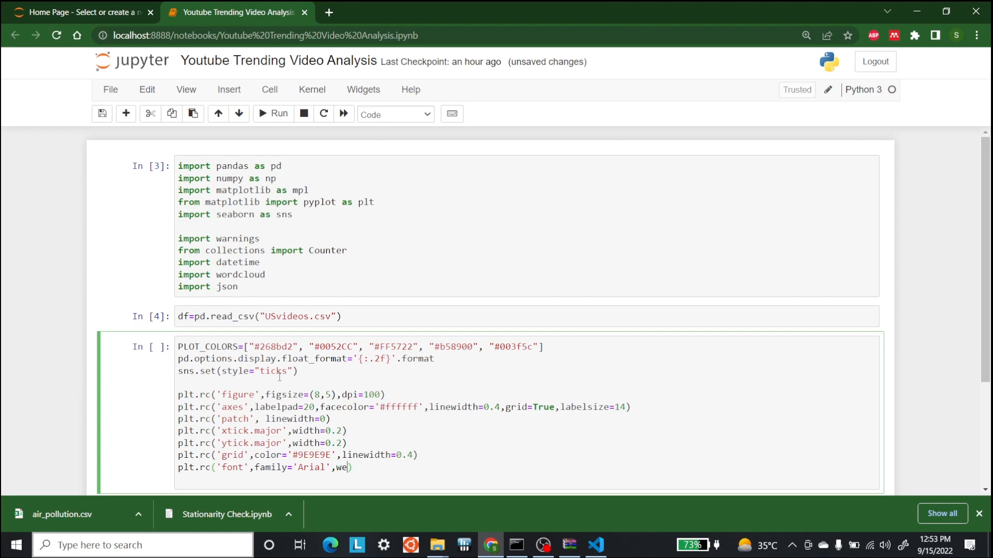
text(='400',size=10)
- Extend the font defaults with weight='400' and size=10
key(Return)
- After a blank line, add the text defaults line plt.rc('text',color='#282828')
text(plt)
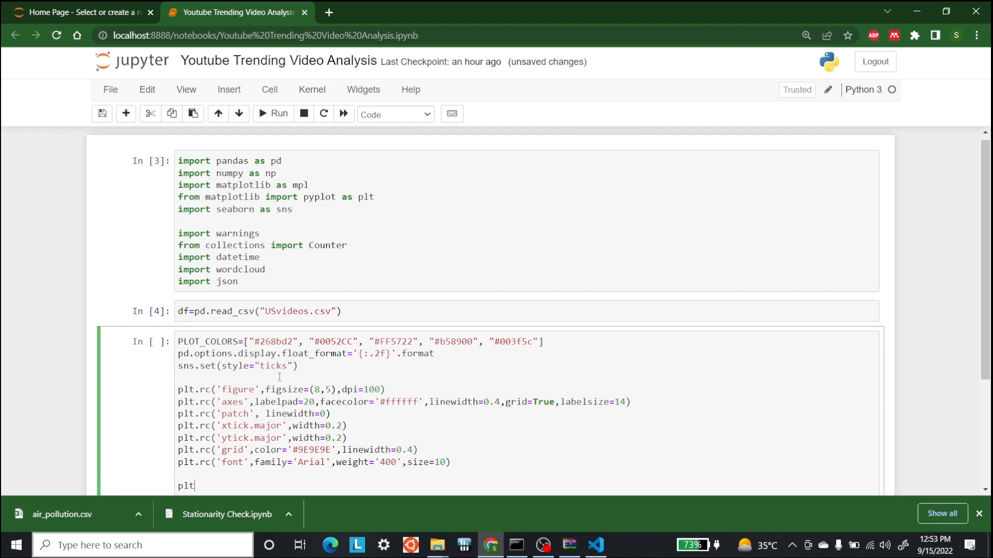
text(.rc('text',colot)
text(='#282828)
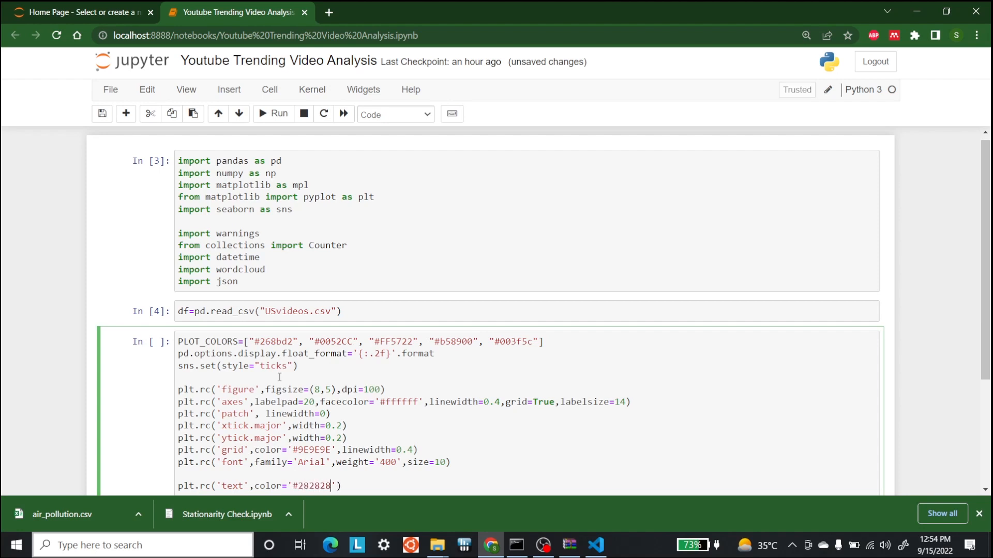
text(')
key(Return)
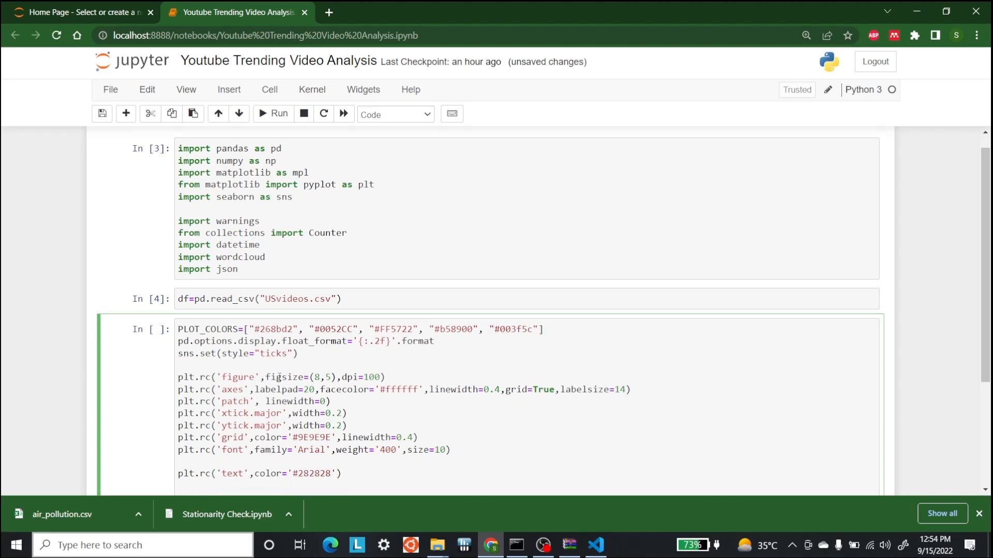
- Add a savefig defaults line plt.rc('savefig',pad_inches=0.3) below the text settings
text(plt.rc('savefig',pad_inches)
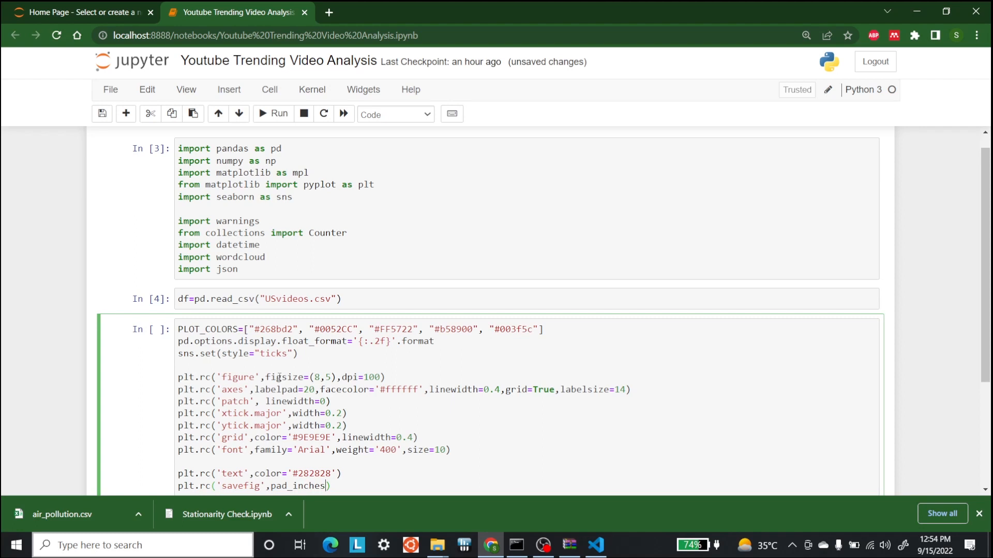
text(=0.23)
key(BackSpace)
key(BackSpace)
text(3,dpi=300)
- Add dpi=300 to the savefig defaults and run the plot settings cell
key(shift+Return)
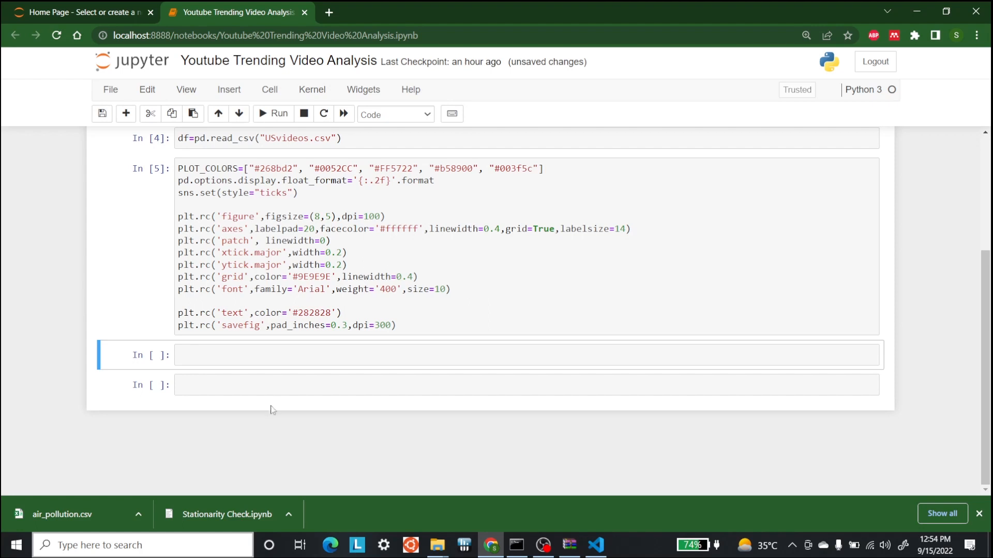
- Run df.describe() in the next empty cell and review the category_id, views and dislikes columns of the summary table
click(269, 363)
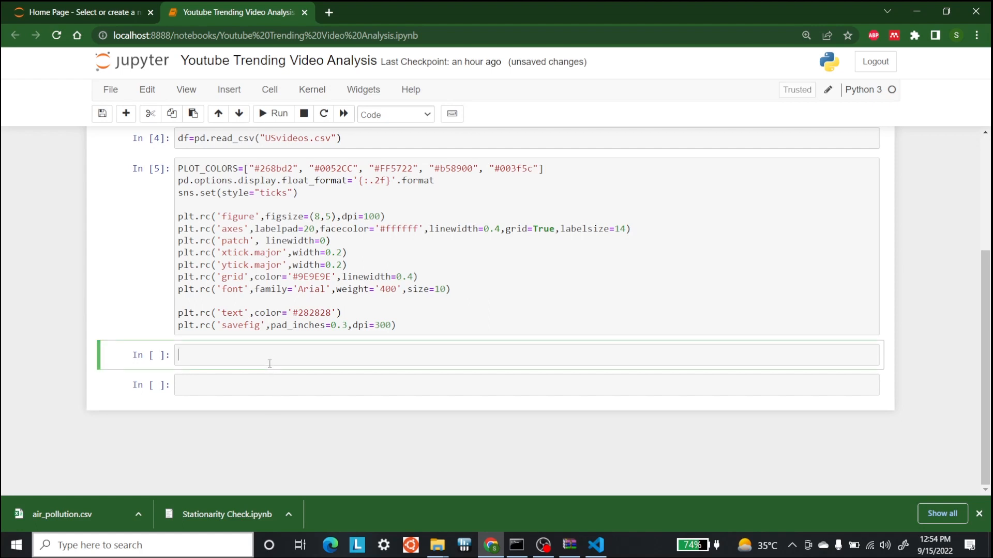
text(df.describe())
click(276, 114)
scroll(226, 226, down, 4)
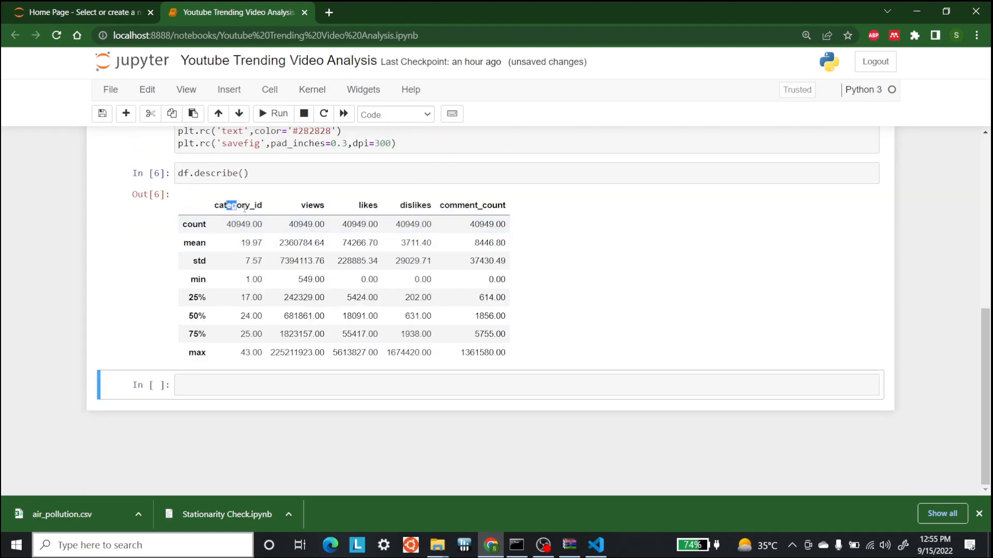
drag(227, 205, 266, 206)
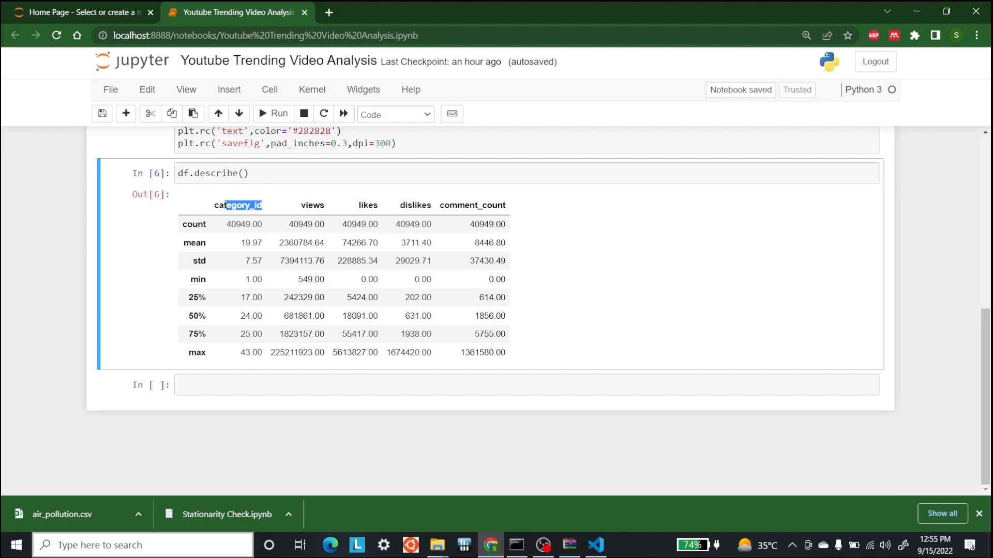
click(286, 208)
double_click(316, 205)
drag(383, 211, 405, 206)
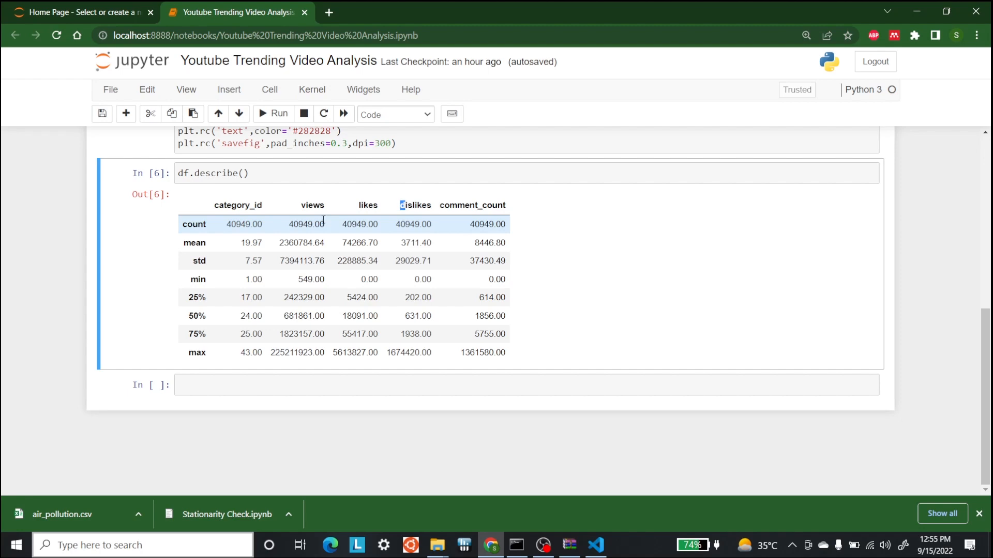
- In the empty cell below the summary, start the title_length column assignment with df["title_length"]=df["title"].apply
click(263, 382)
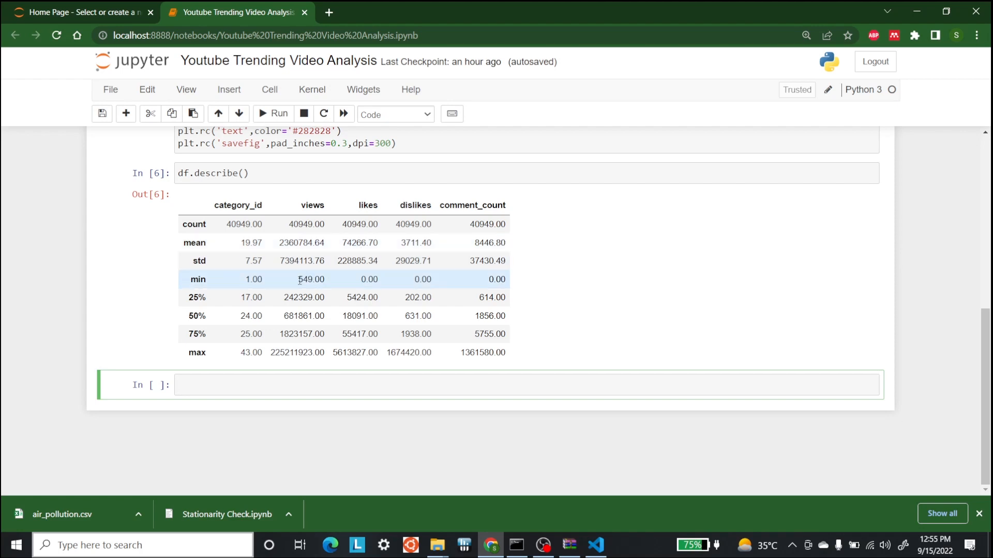
text(df[)
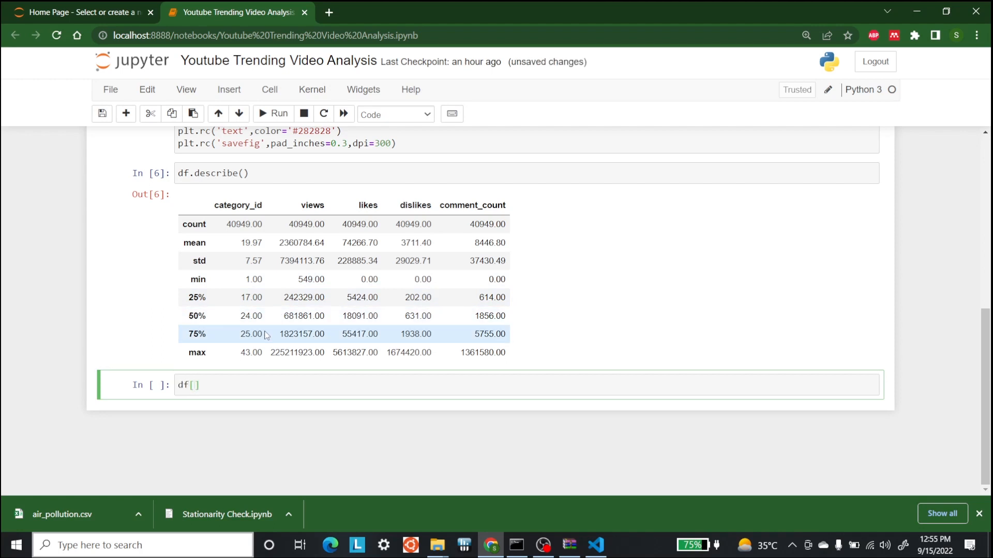
text("title_length"]=df[')
key(BackSpace)
text("title"].apply)
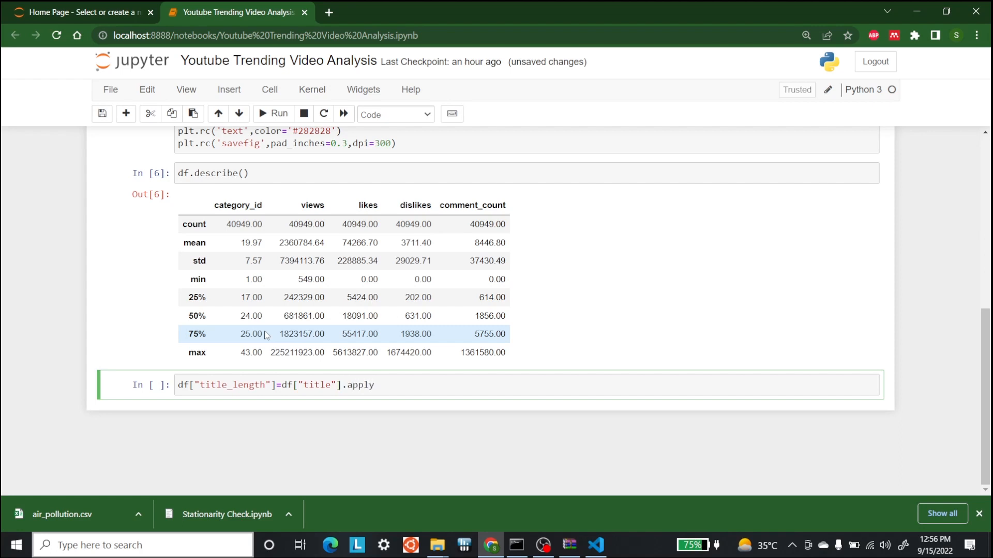
text((lambda x:le)
- Complete the apply call with the argument (lambda x:len(x)) and leave a blank line below it
text(n(x)))
key(Return)
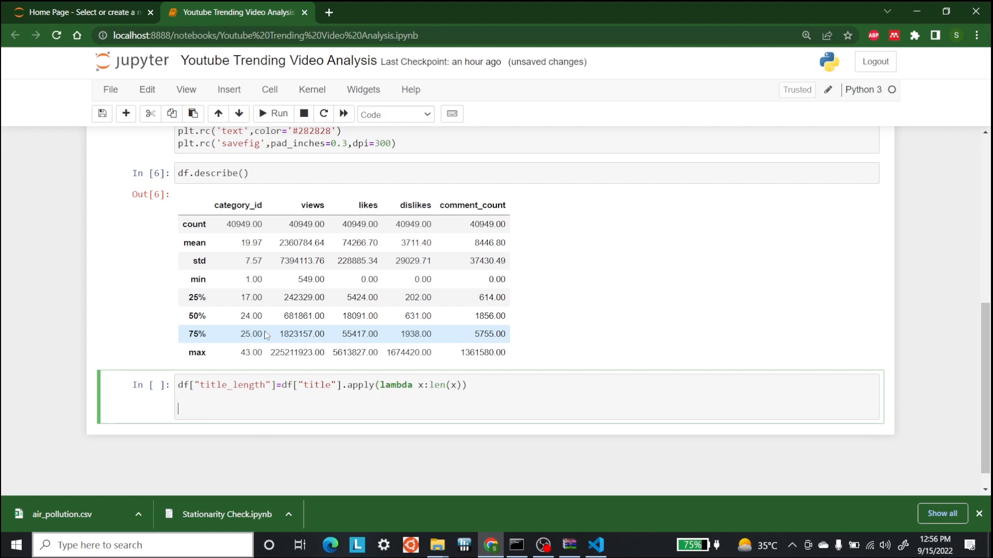
- Create the figure and axes with the line fig, ax=plt.subplots() below the title_length assignment
text(fig. ax)
key(BackSpace)
text(, ax=plt.subplots()
key(Return)
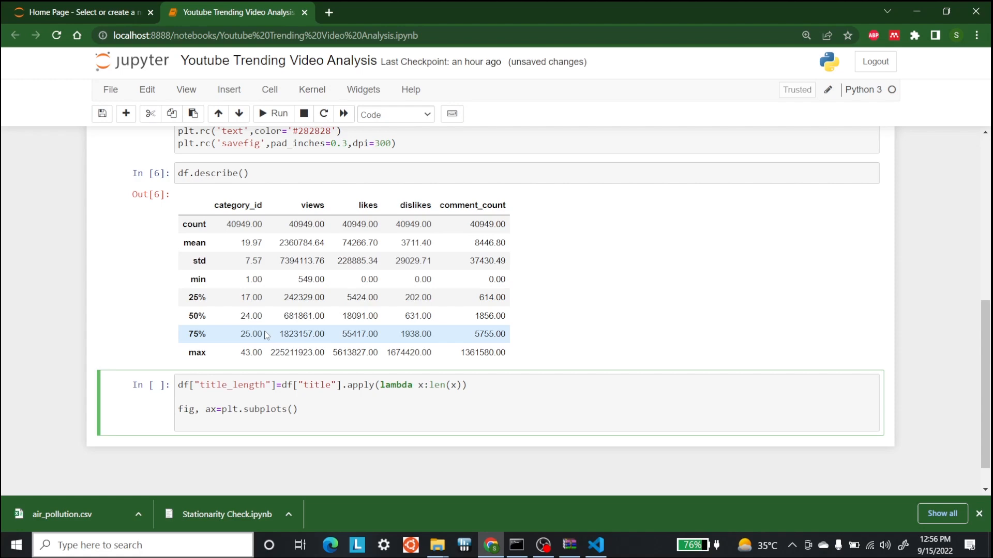
- Add the distribution plot line _ =sns.distplot(df["title_length"]) below the subplots line
text(_=)
key(Right)
text(sns.distplot)
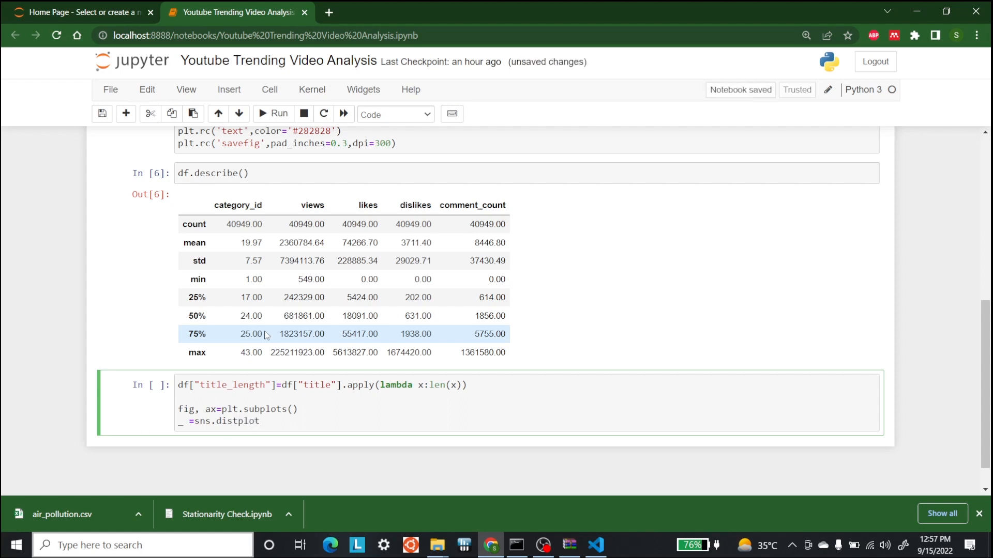
text((df["title_length)
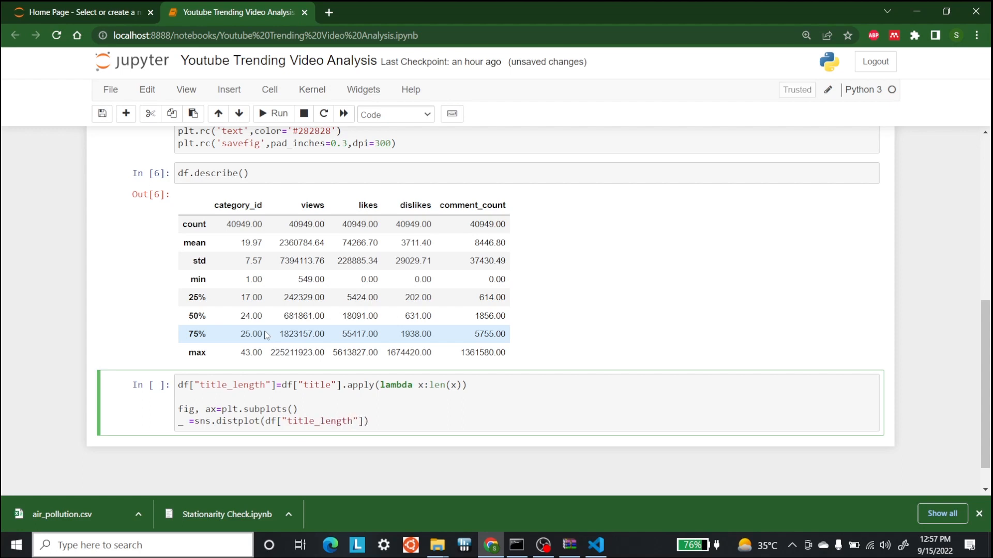
text("], kde=False, rug=False)
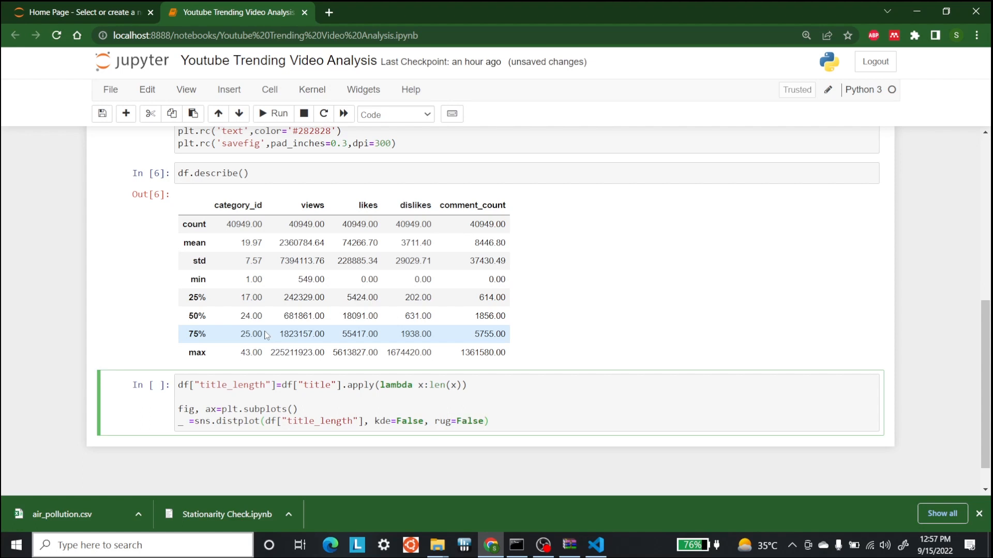
text(,col)
- Add the argument color=PLOT_COLORS[4] to the distplot call after rug=False
text(or=PLOT_COLORS[4])
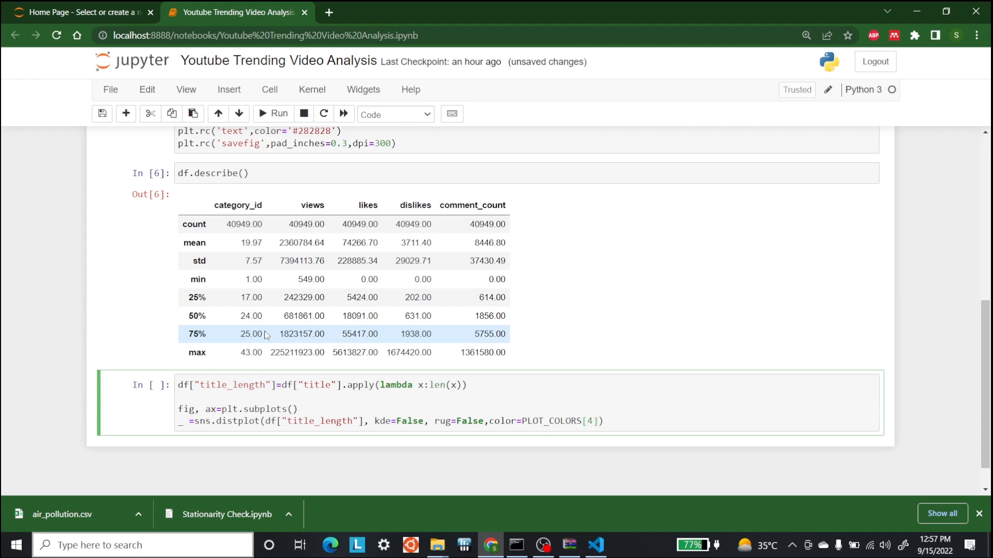
text(,)
text(hist)
text(_)
text(kws)
text(=)
text({a)
text(pl)
- Finish the distplot call with the arguments hist_kws={'alpha':1} and ax=ax
key(BackSpace)
key(BackSpace)
key(BackSpace)
text('alpha':1)
key(Right)
text(,ax=ax)
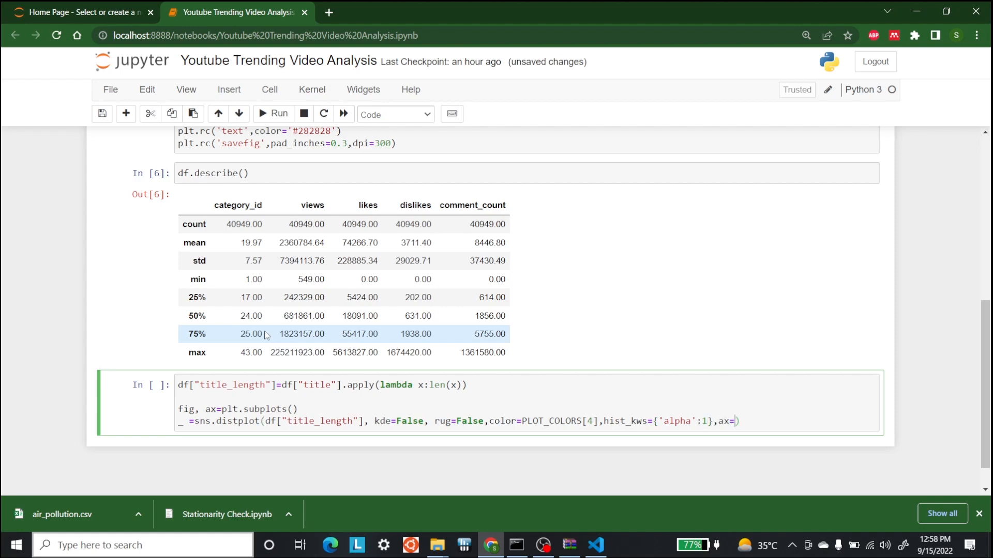
scroll(265, 335, down, 1)
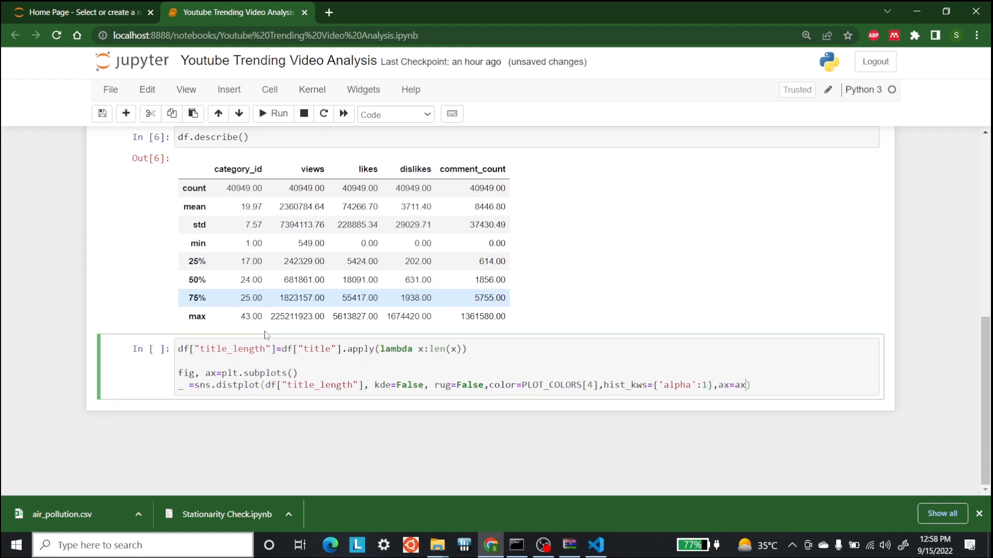
- Below the distplot line, add _=ax.set(xlabel="Title Length") to label the x-axis
key(Return)
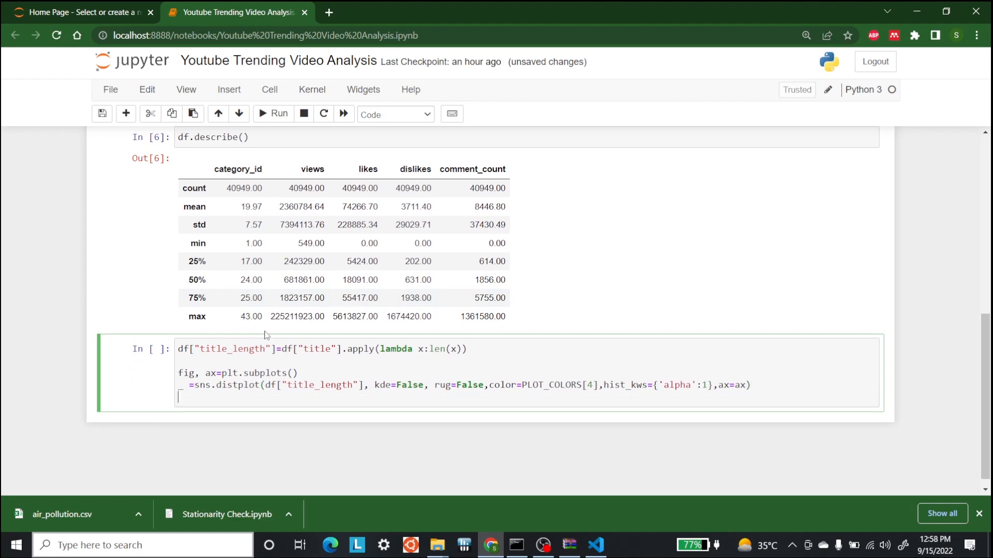
text(_=ax.set(xlabel="Title Length)
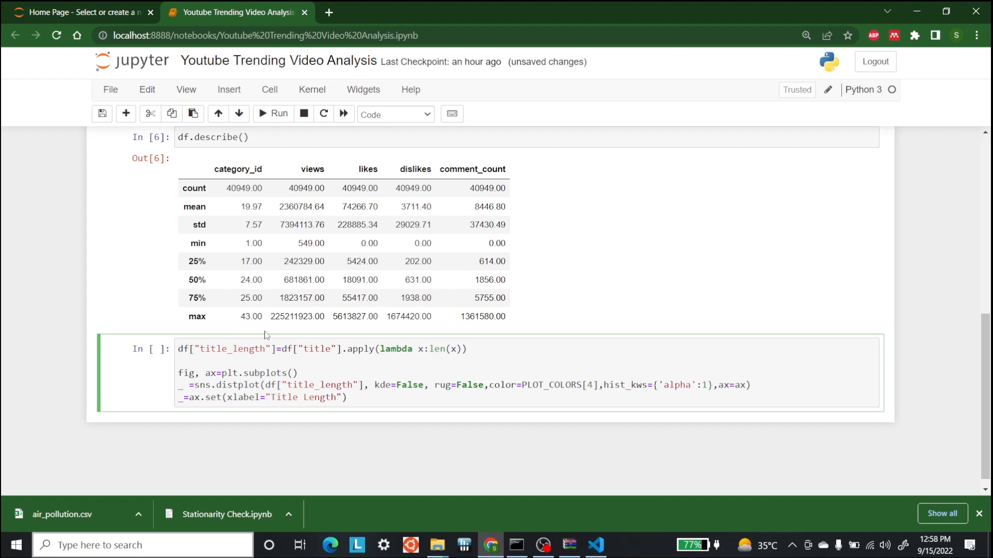
- Add the argument ylabel="No. of videos" to the ax.set call
key(Right)
text(, )
text(ylabel)
text(="")
text(No. of)
text( videos)
text(",)
text( xt)
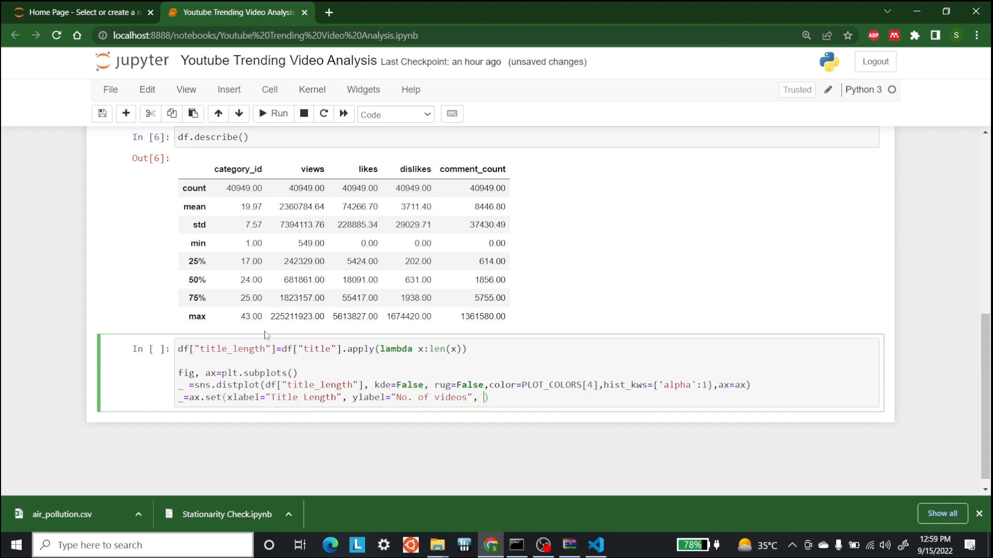
text(icks=range(0,110)
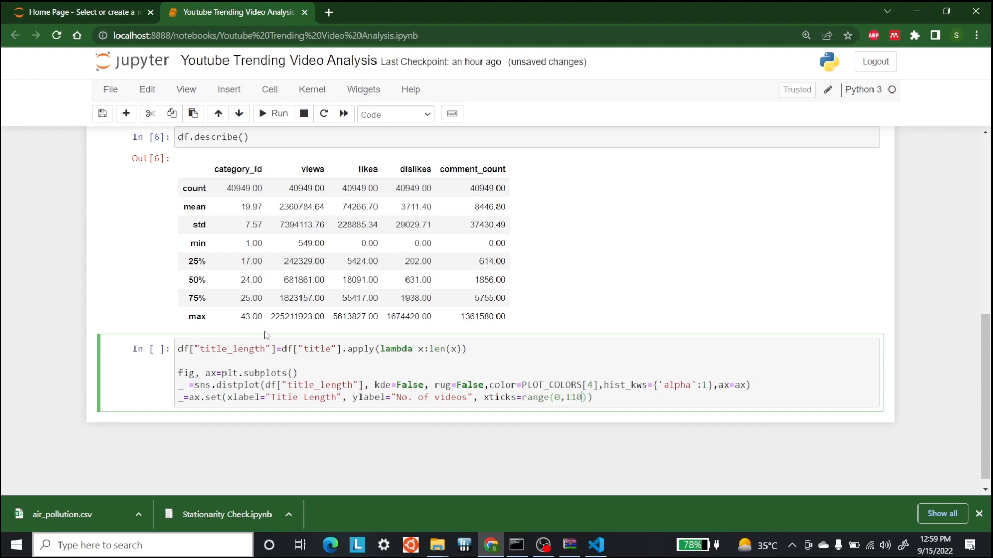
text(,10)
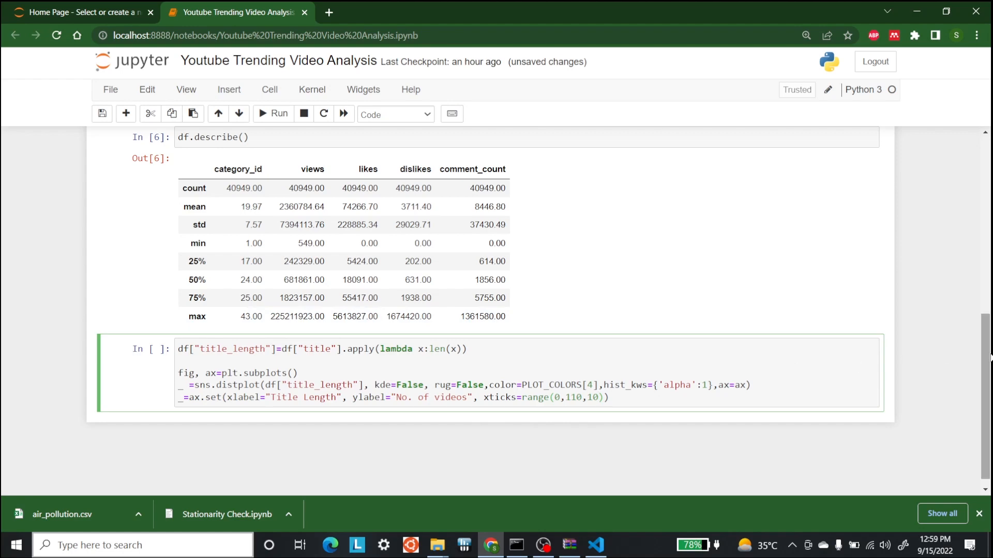
- Run the title-length plotting cell and check its output
scroll(988, 353, up, 1)
scroll(987, 353, up, 3)
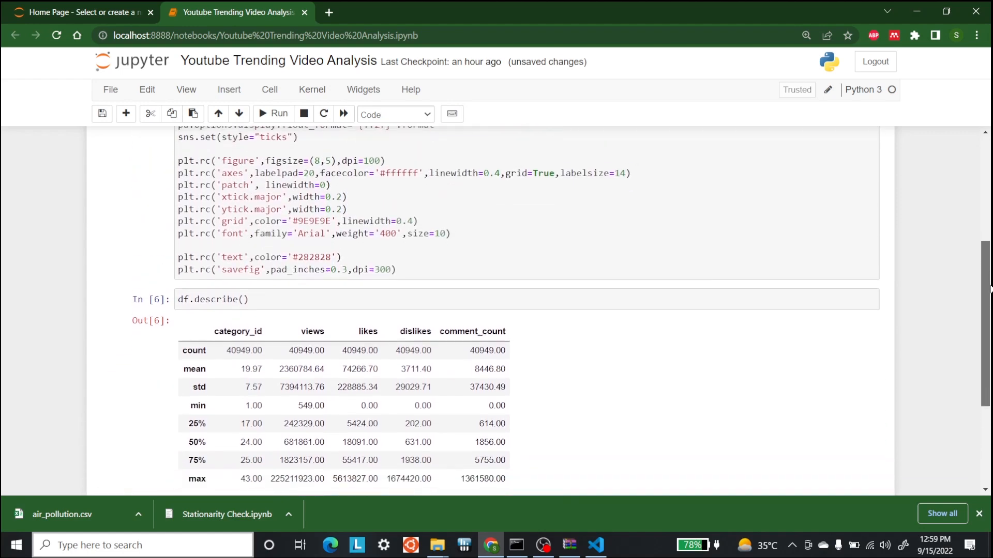
scroll(989, 382, down, 3)
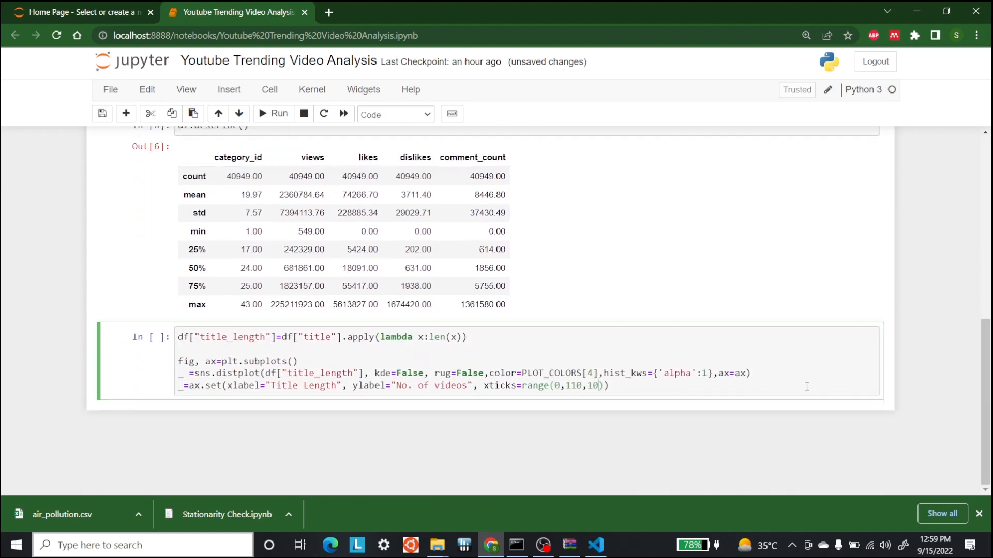
click(274, 115)
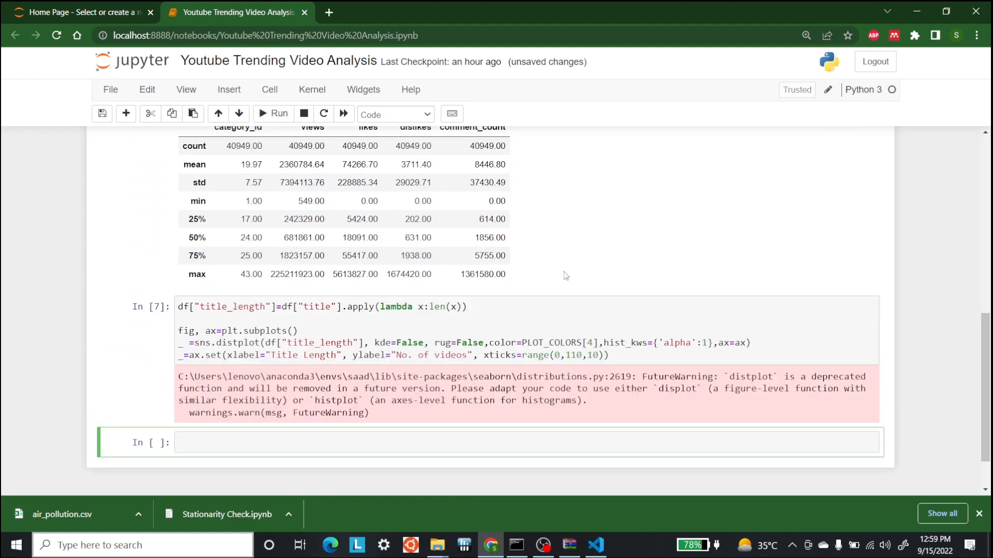
scroll(550, 296, down, 2)
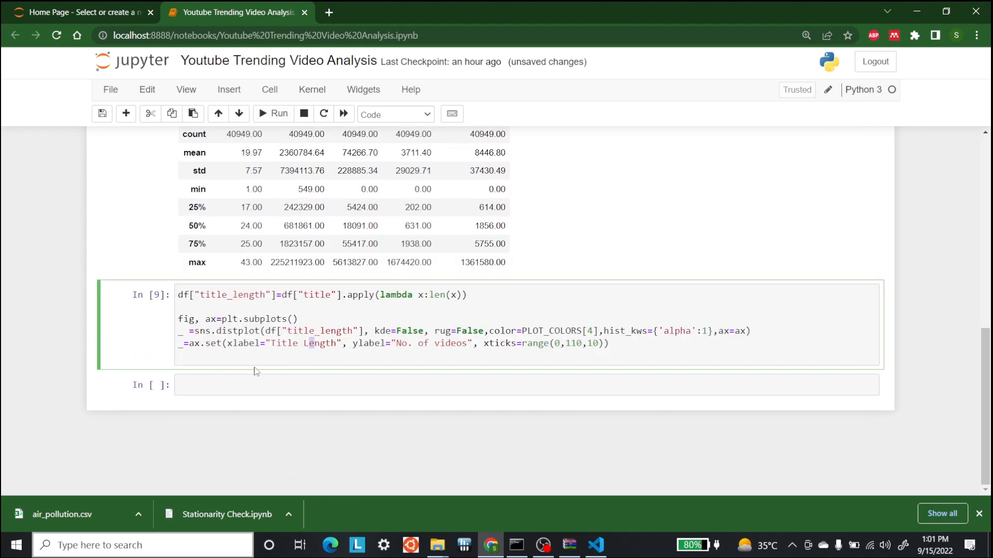
- Add plt.show() as the last line of the plotting cell, run it and view the title-length histogram
click(241, 357)
text(plt.show()
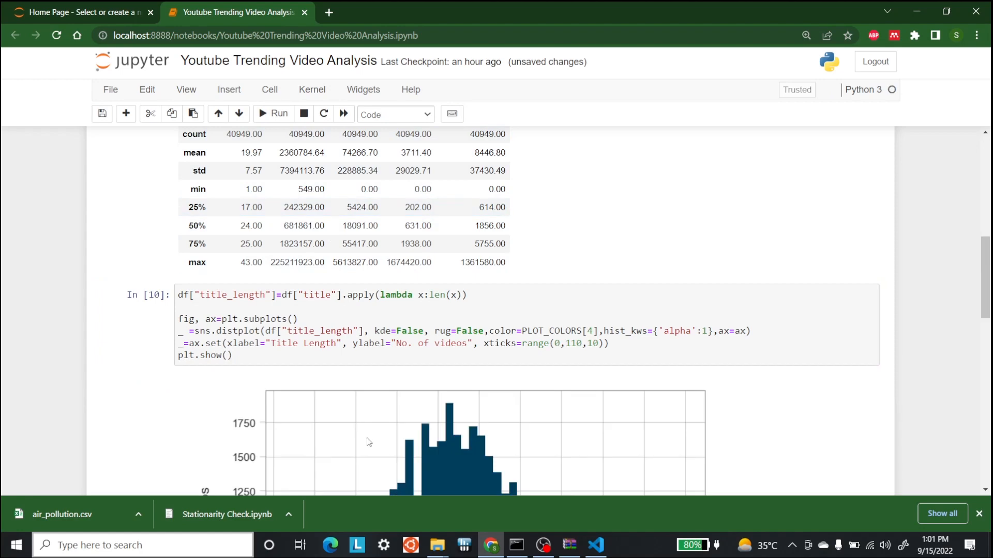
scroll(354, 402, down, 10)
scroll(354, 402, up, 1)
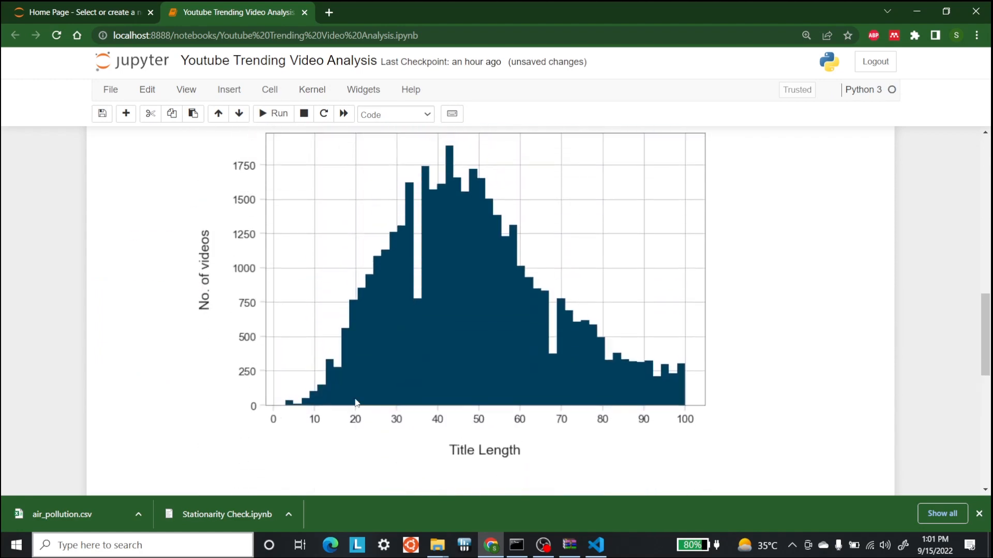
scroll(356, 403, up, 2)
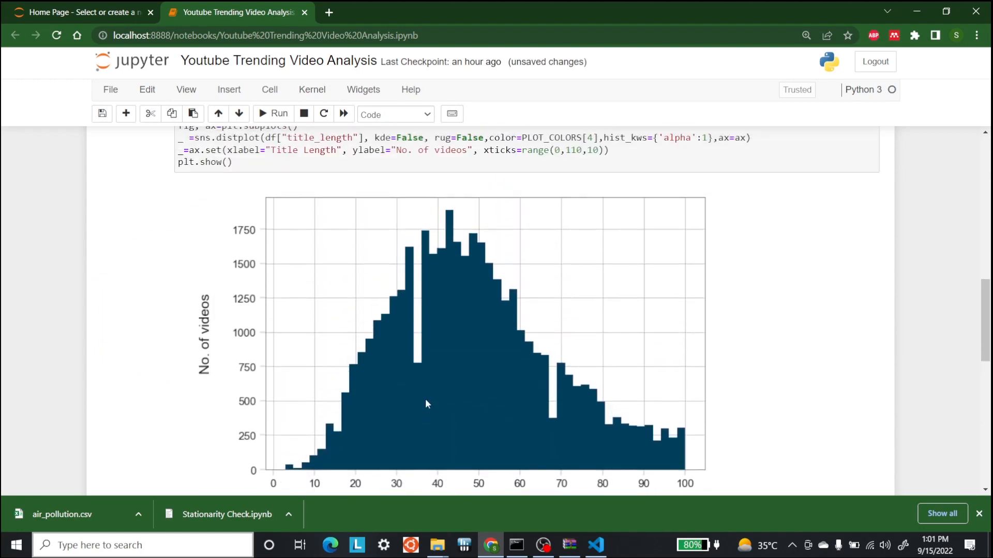
scroll(426, 401, down, 2)
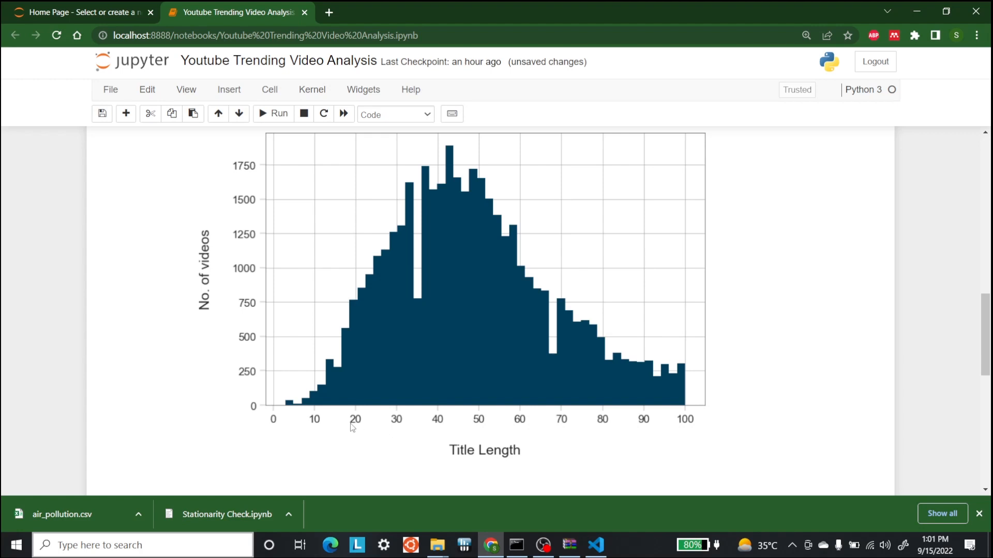
scroll(290, 429, up, 1)
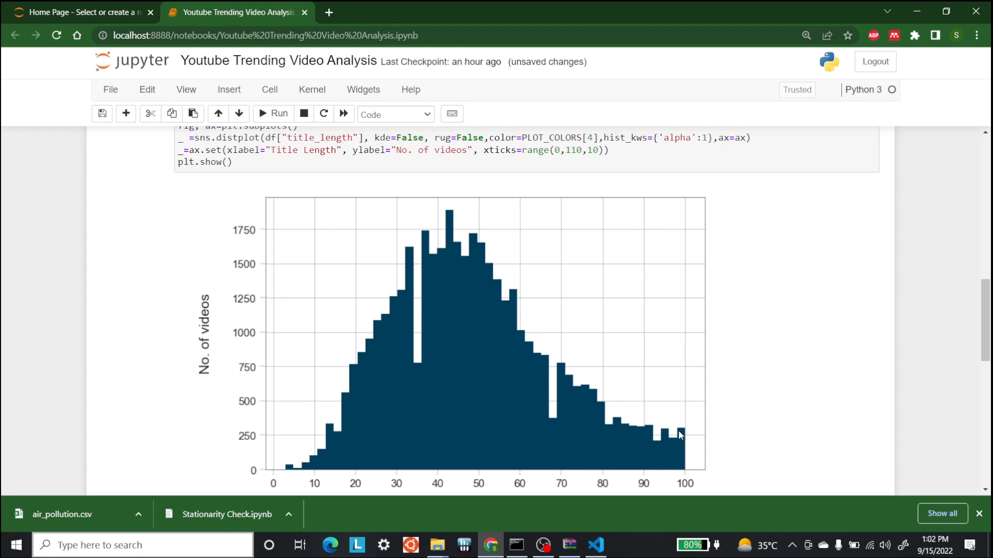
- Review the title-length plotting code together with the histogram it draws
scroll(591, 439, up, 2)
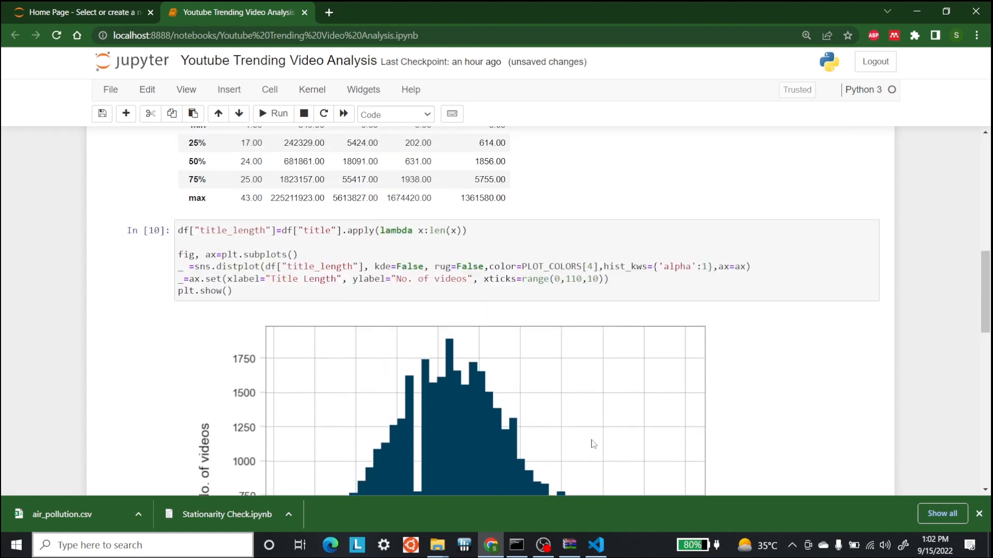
scroll(593, 445, up, 2)
scroll(594, 444, down, 1)
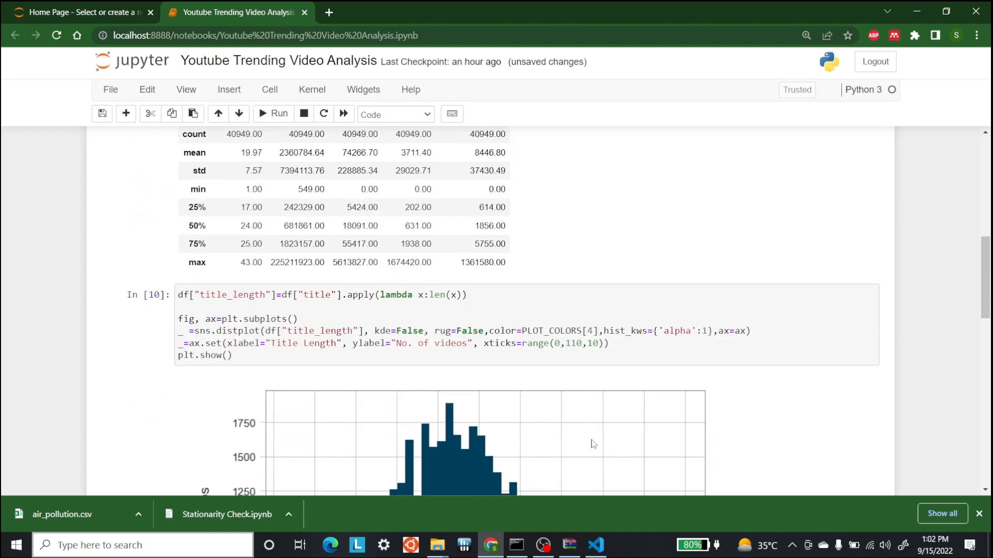
scroll(593, 444, down, 3)
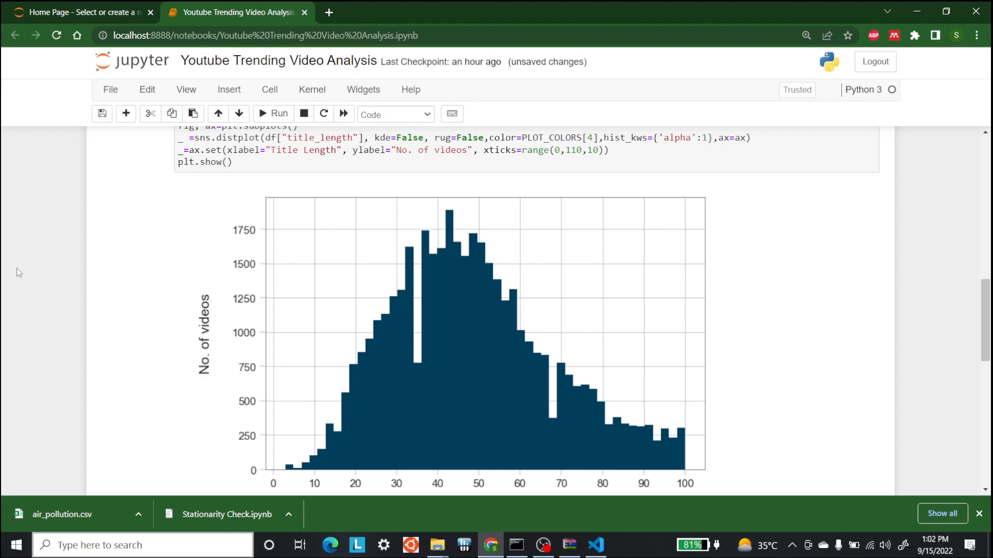
scroll(124, 300, down, 5)
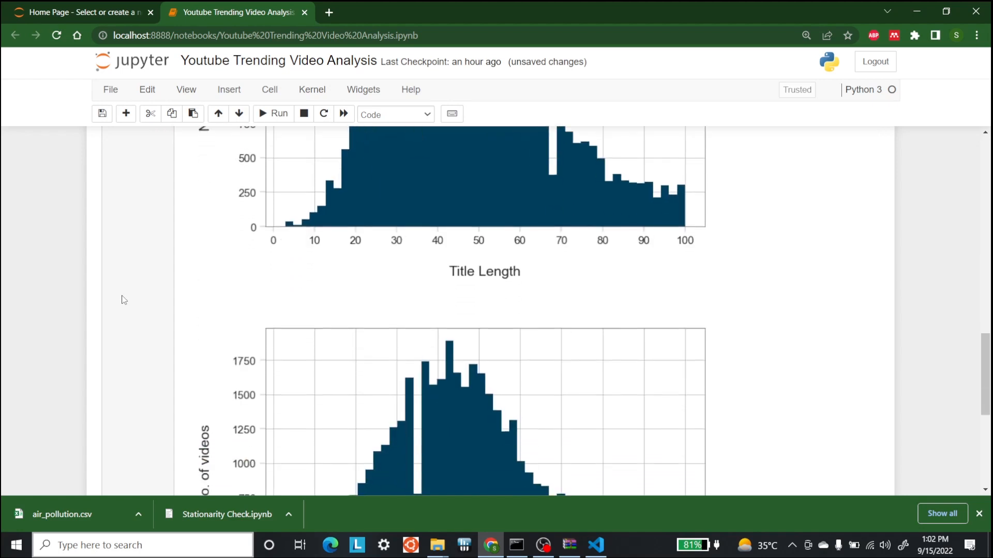
scroll(124, 301, up, 3)
scroll(125, 300, down, 8)
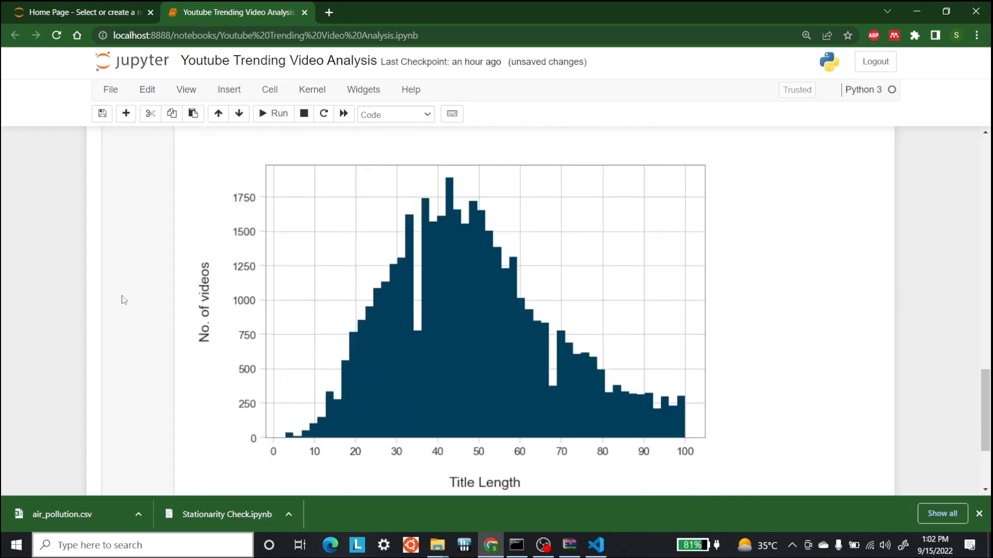
- In the empty cell below the histogram, write fig, ax = plt.subplots() as the first line
click(215, 377)
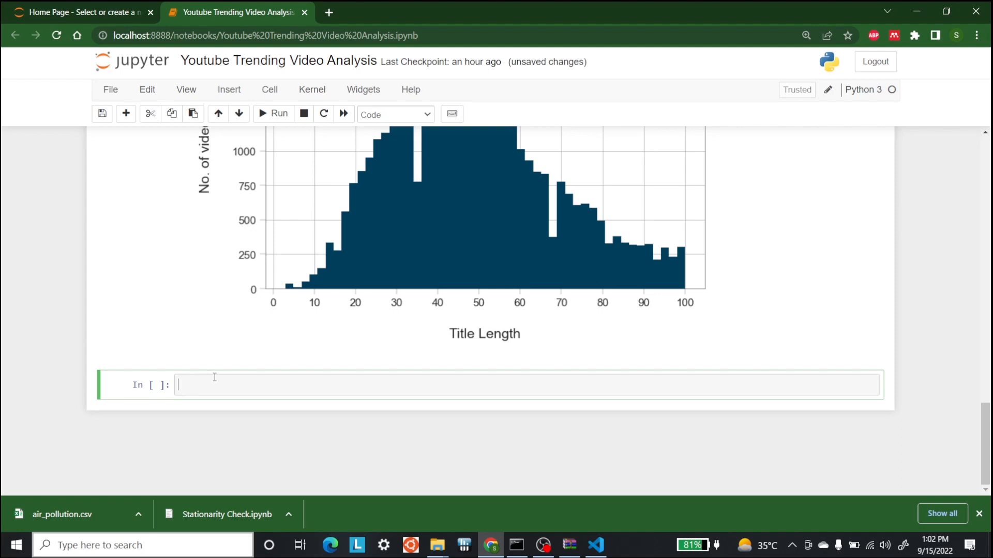
text(fig, ax = plt.subplots)
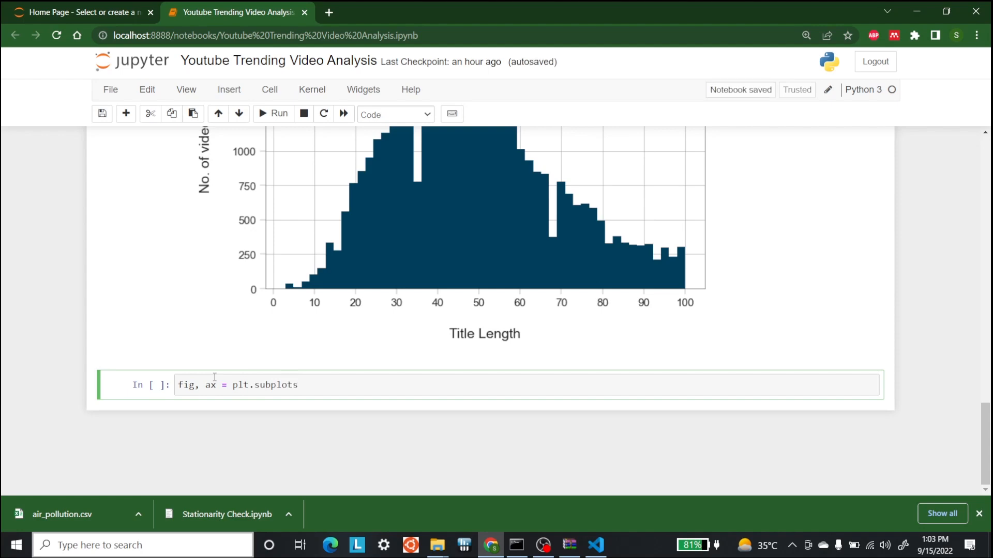
text(()
key(Return)
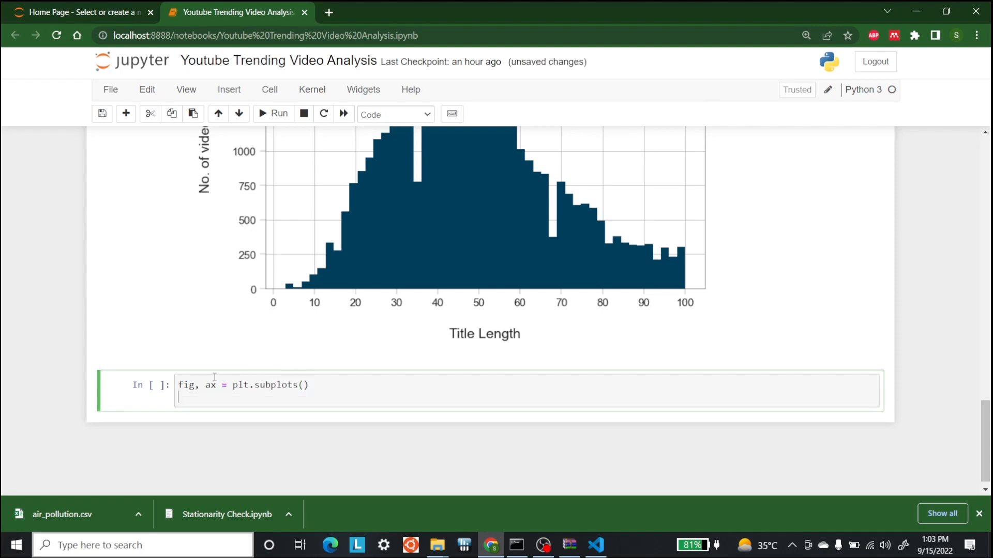
- On the second line, begin a scatter plot with _=ax.scatter(x=df['views'])
text(_)
text(=ax)
text(.scatter)
text(()
text(x=)
text(df[)
text('viewe)
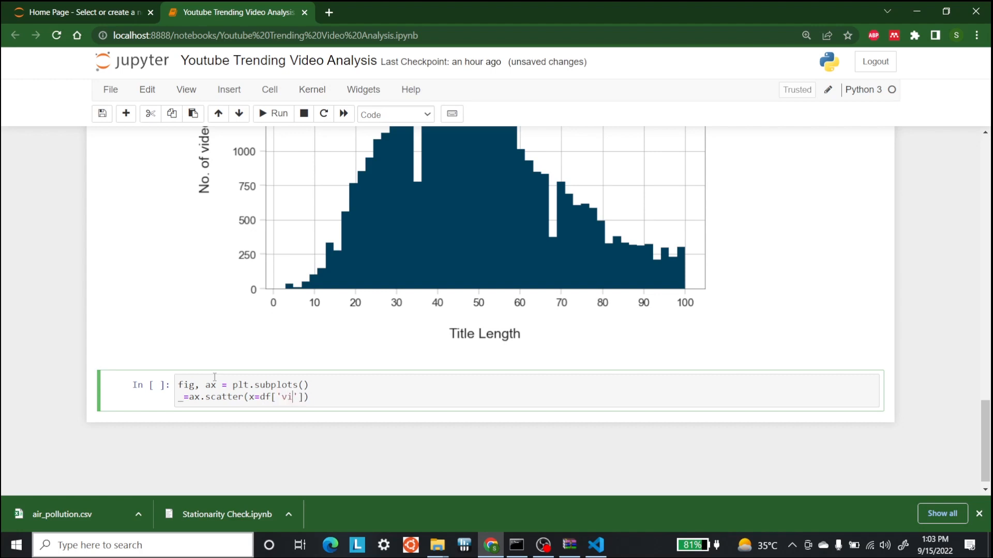
key(BackSpace)
text(s'], y=df['title_length)
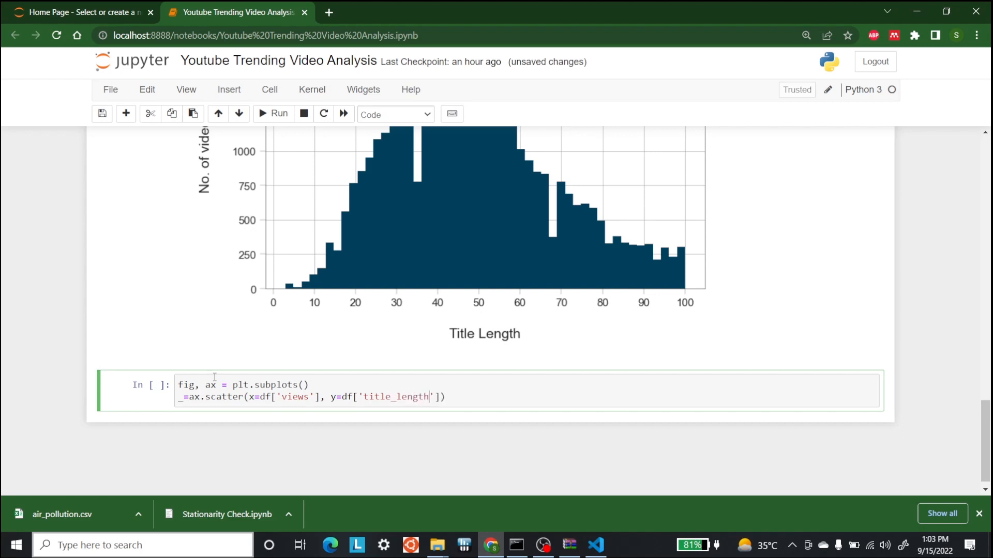
- Add color=PLOT_COLORS[2] to the scatter call
key(Right)
text(,color=PLOT_COLORS)
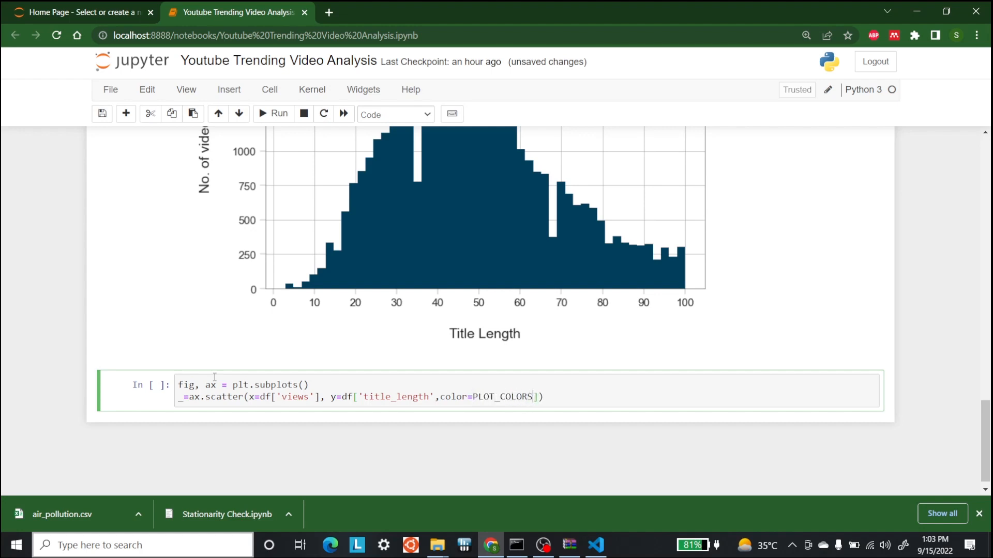
text([2],edgecolors=#0000)
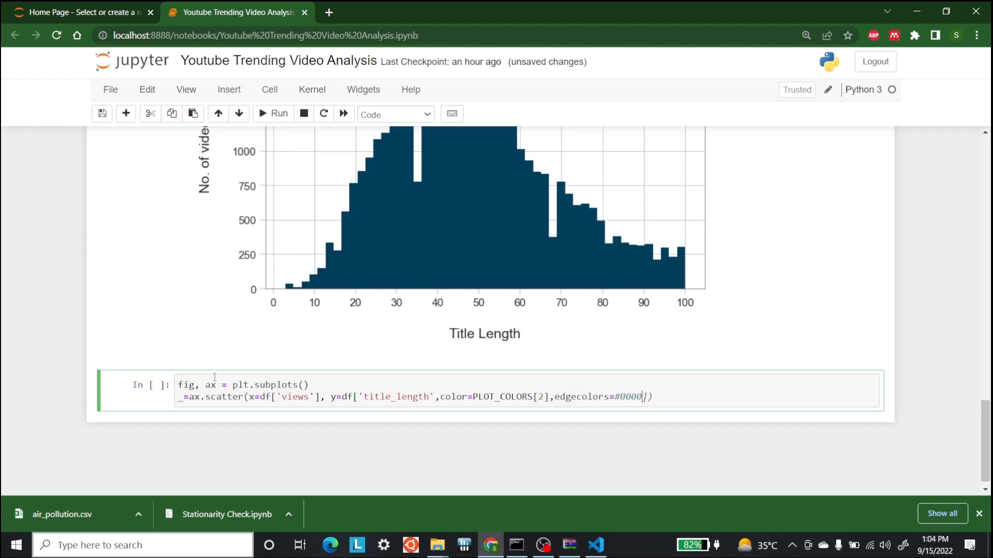
text(0)
text(0)
text(")
- Put the edge color value in double quotes so the argument reads edgecolors="#000000", removing the stray square bracket after it
key(shift+Right)
key(shift+Right)
key(shift+Right)
key(shift+Right)
key(shift+Right)
key(shift+Right)
key(shift+Right)
key(shift+Right)
key(shift+Right)
key(shift+Left)
key(shift+Left)
key(ctrl+c)
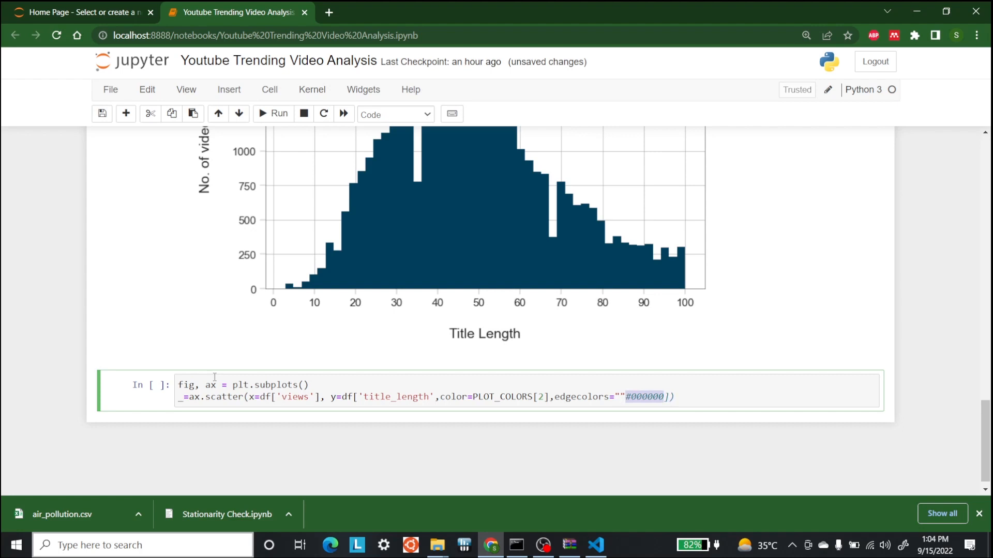
key(BackSpace)
key(Left)
key(Left)
key(Left)
key(Left)
key(ctrl+v)
key(BackSpace)
- Insert the missing closing square bracket after 'title_length' in the scatter call
key(Left)
key(Left)
key(Left)
key(Left)
key(Left)
key(Left)
key(Left)
key(Left)
key(Left)
key(Left)
key(Left)
key(Left)
key(Left)
key(Left)
key(Left)
text(])
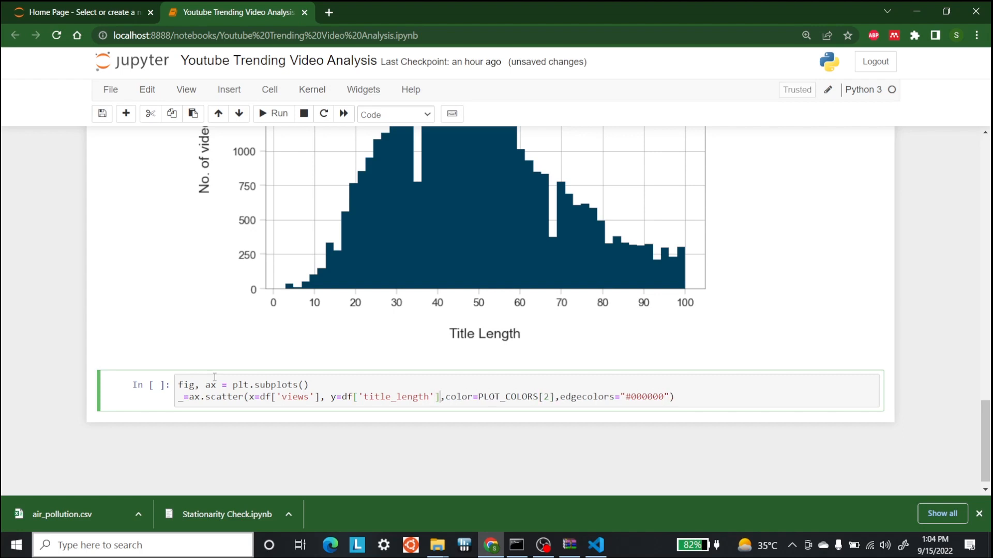
- Add linewidth=0.5 as the last argument of the scatter call and start a new line below it
key(Right)
key(Right)
key(Right)
key(Right)
key(Right)
key(Right)
key(Right)
key(Right)
key(Right)
key(Right)
key(Right)
key(Right)
key(Right)
key(Right)
key(Right)
key(Right)
key(Right)
key(Right)
key(Right)
key(Right)
key(Right)
key(Right)
text(,linewidth=0.5)
key(Return)
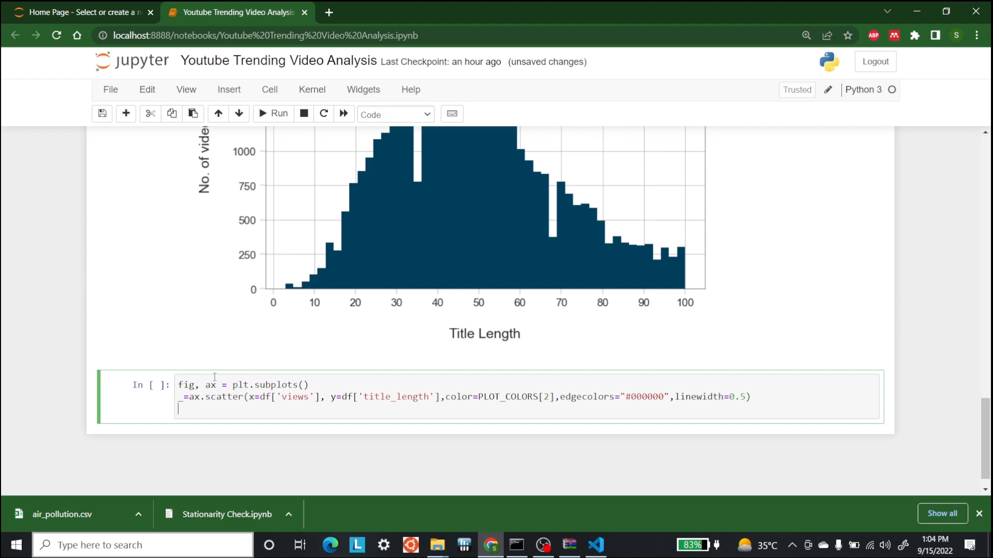
- Below the scatter line, add _=ax.set(xlabel="Views") to label the x-axis
text(_=ax.set()
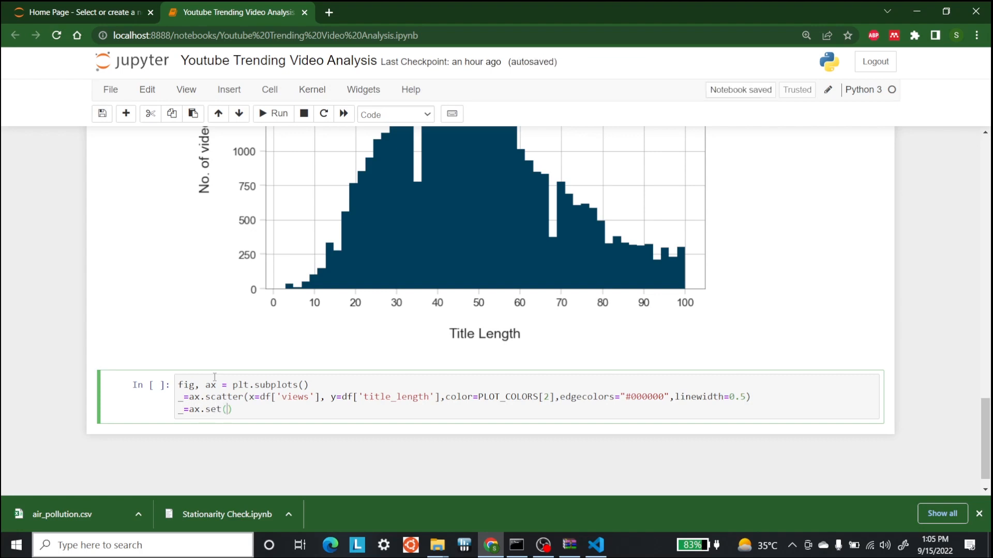
text(xlabel)
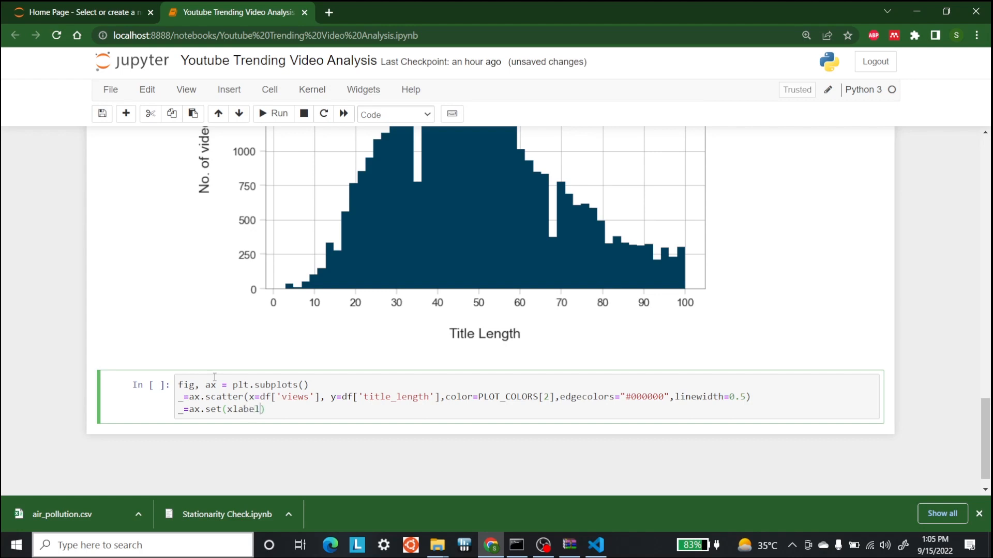
text(="Views", ylabel="Title Length)
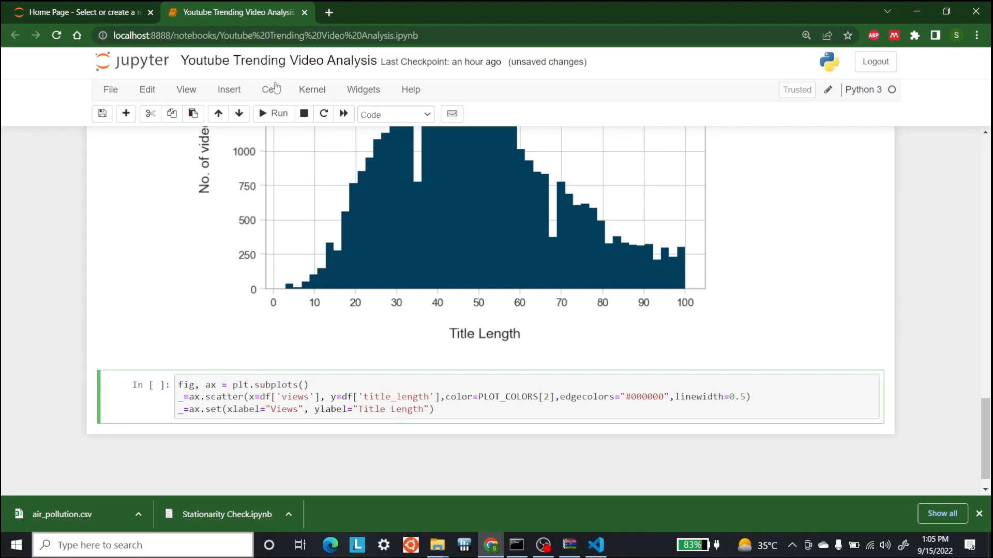
- Add ylabel="Title Length" to the ax.set call and run the scatter plot cell
click(273, 113)
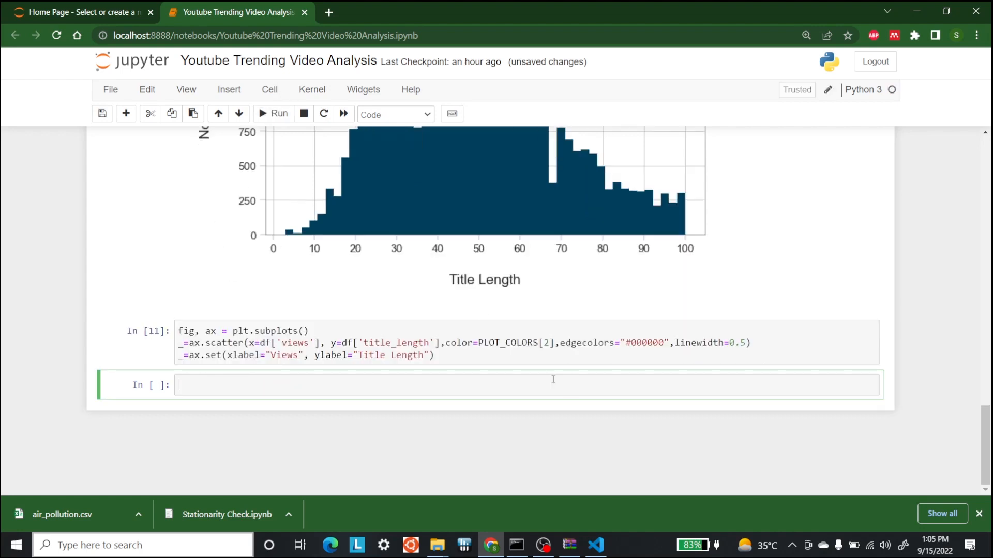
- Add plt.show() as the last line of the scatter cell, run it and view the plot of title length against views
click(484, 357)
key(Return)
text(plt)
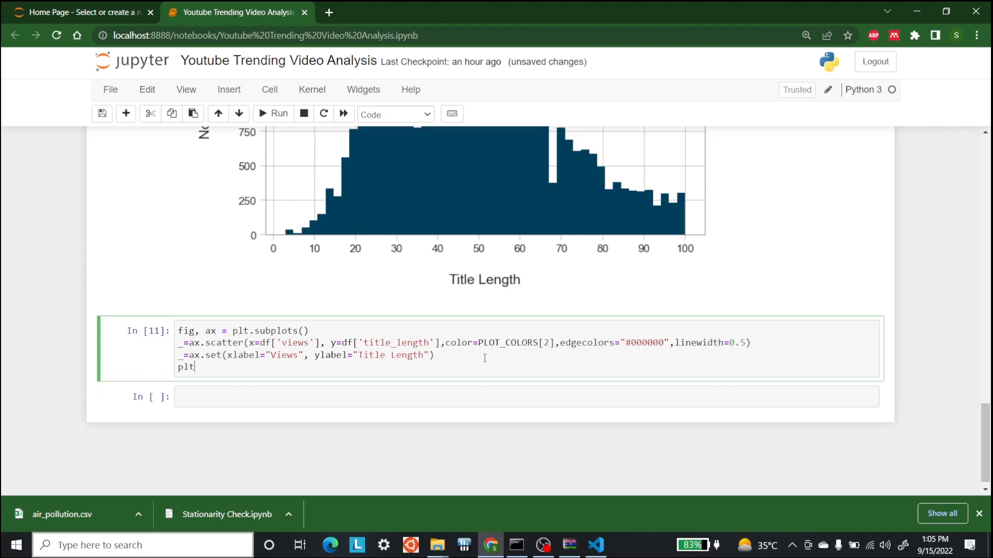
text(.show())
click(274, 114)
scroll(391, 334, down, 5)
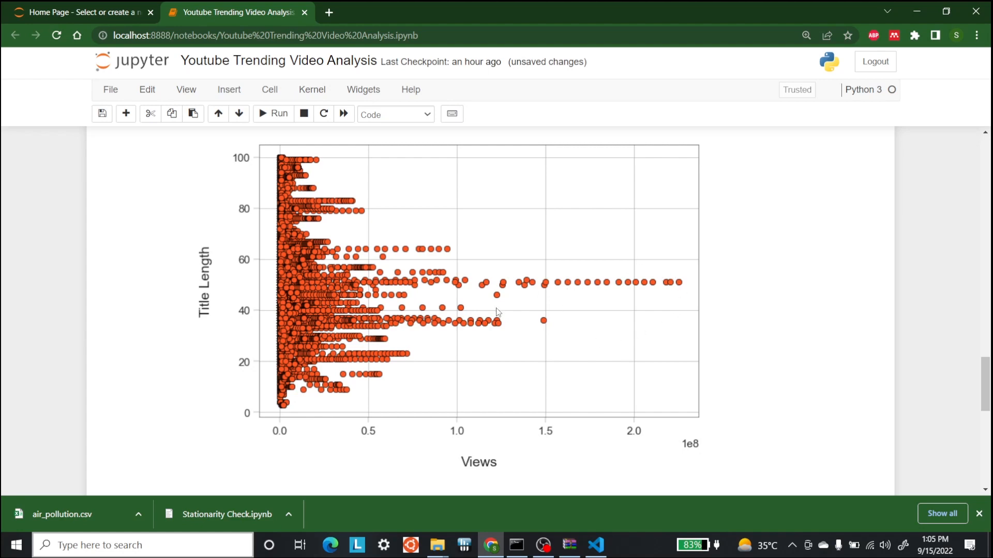
scroll(497, 312, up, 15)
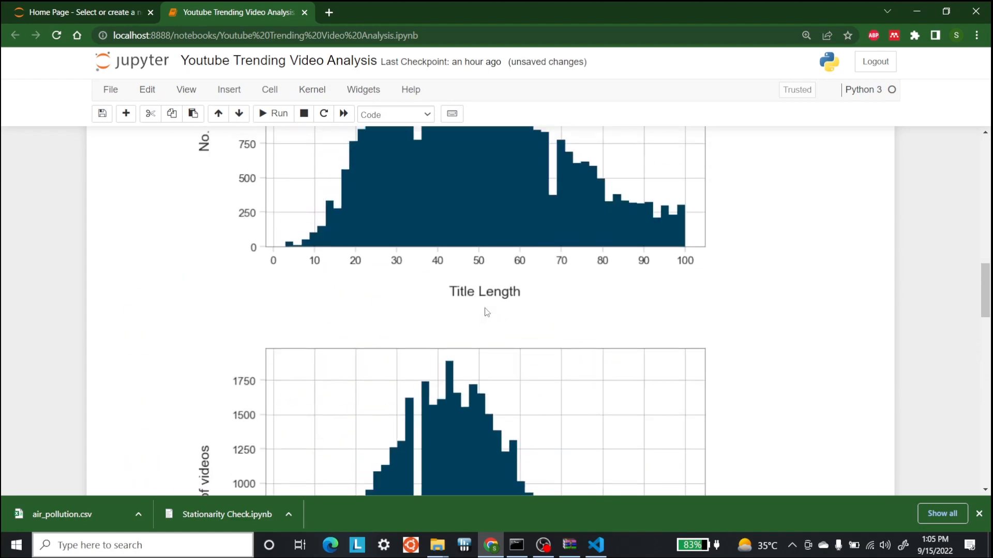
scroll(484, 308, up, 5)
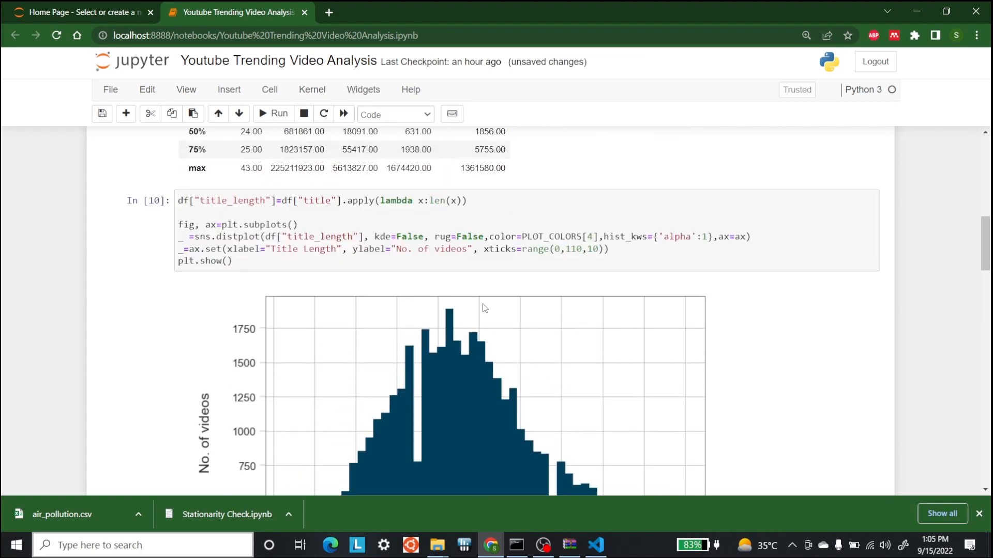